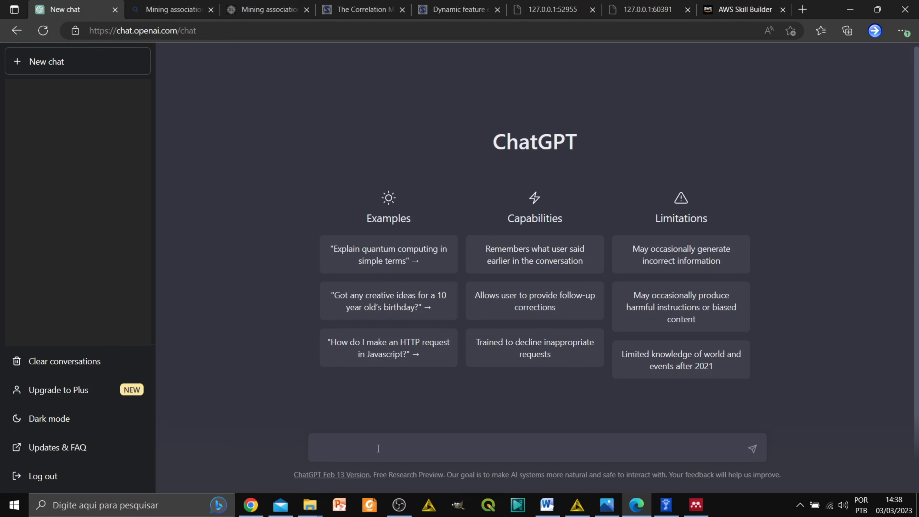
# Ask the chatbot "Qual técnica de data mining pode ser utilizar para identificar regras de associação em uma base de dados?"
pyautogui.write('Qual técnica de data m')
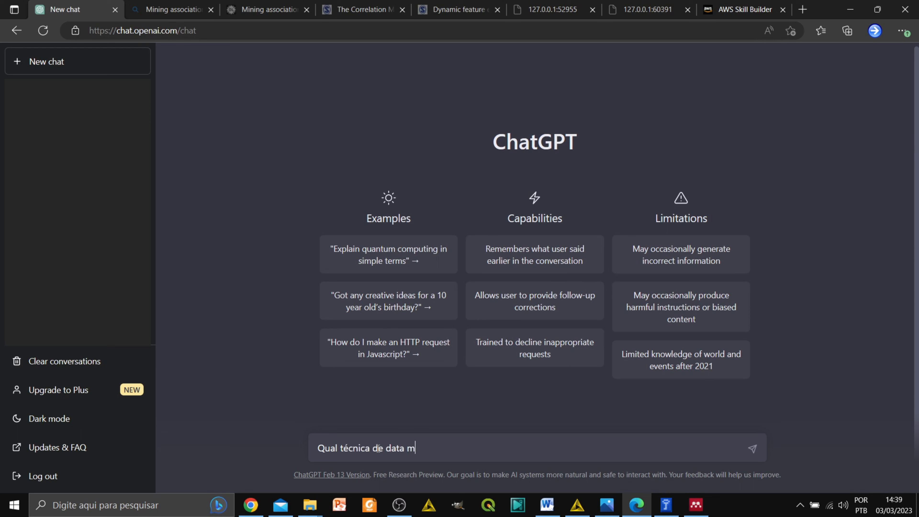
pyautogui.write('ining pode ser utilizar para')
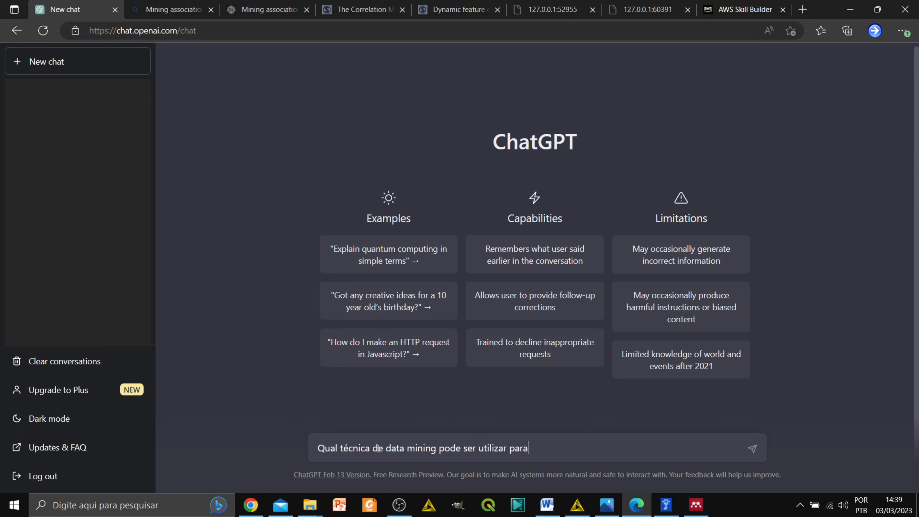
pyautogui.write(' identificar regras de assos')
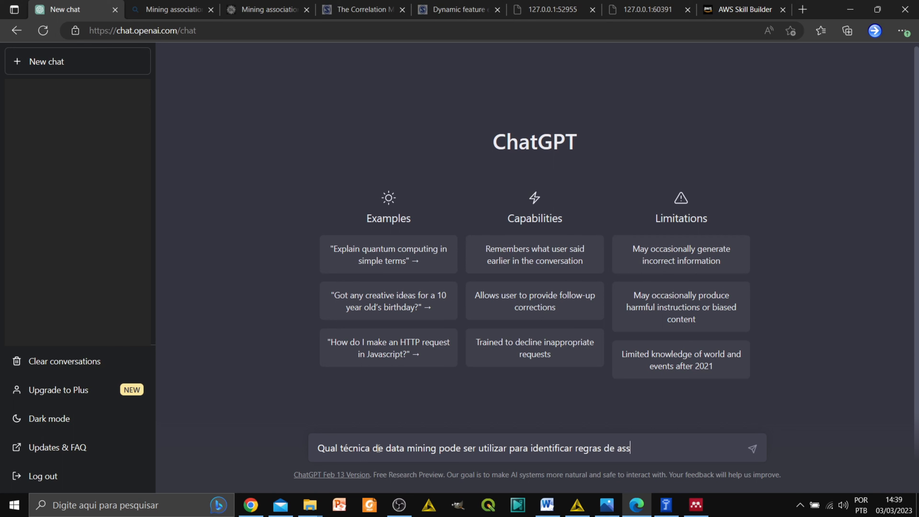
pyautogui.press('BackSpace')
pyautogui.write('ciação em uma base')
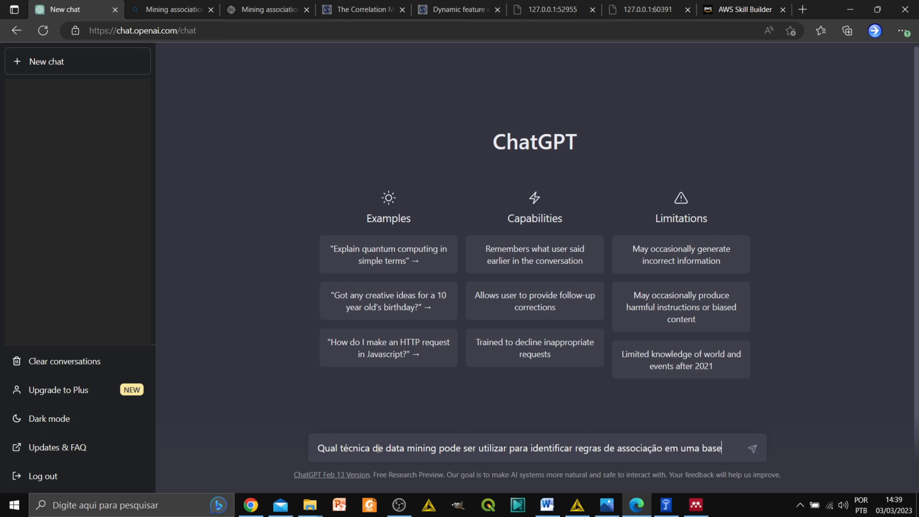
pyautogui.write(' de dados')
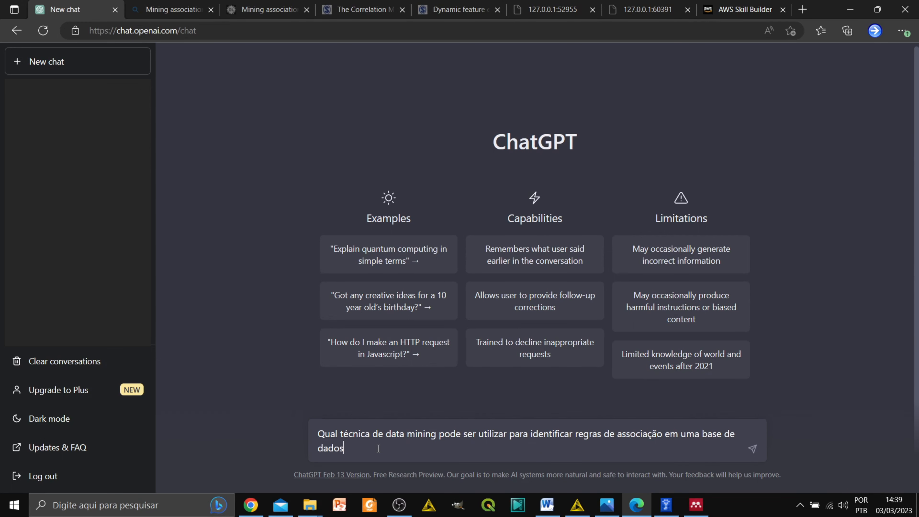
pyautogui.write('?')
pyautogui.press('Return')
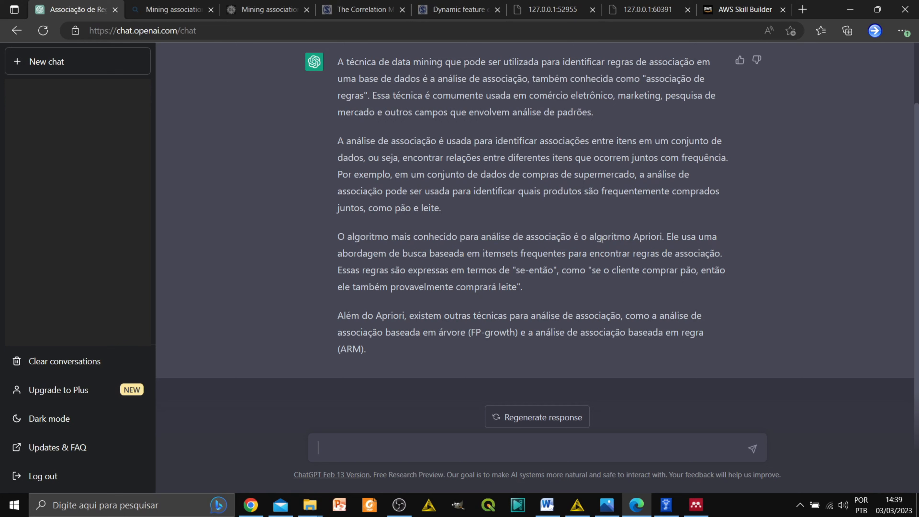
# Highlight the algorithm name Apriori in the answer and send the follow-up prompt "Me explique melhor o algoritmo Apriori"
pyautogui.moveTo(636, 237); pyautogui.dragTo(665, 237)
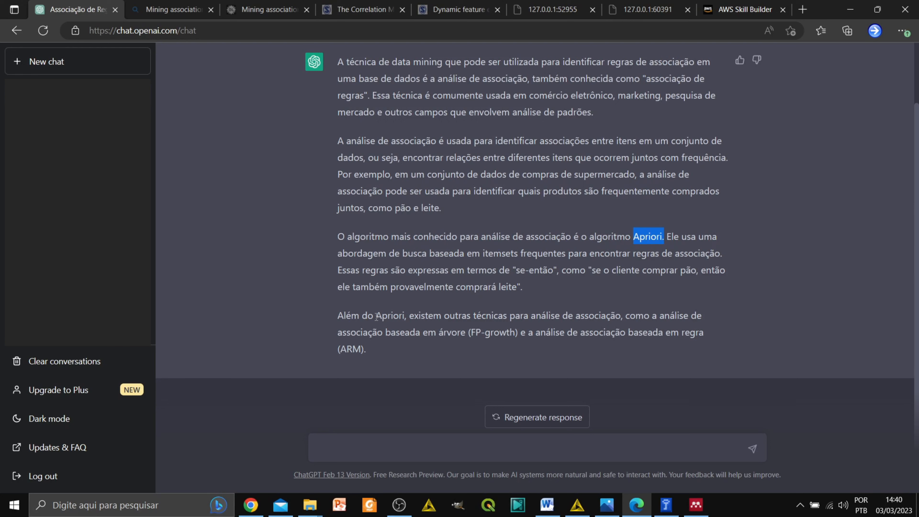
pyautogui.click(349, 453)
pyautogui.write('M')
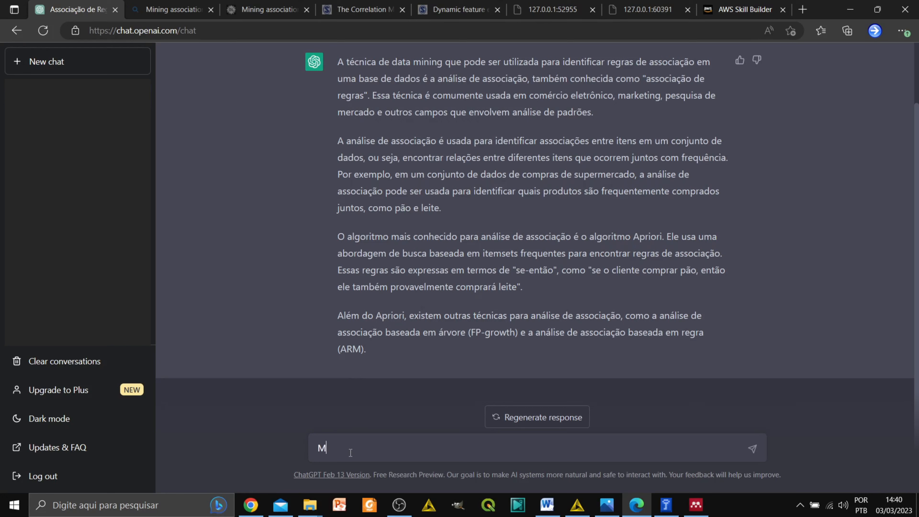
pyautogui.write('e explique melhor o algoritmo')
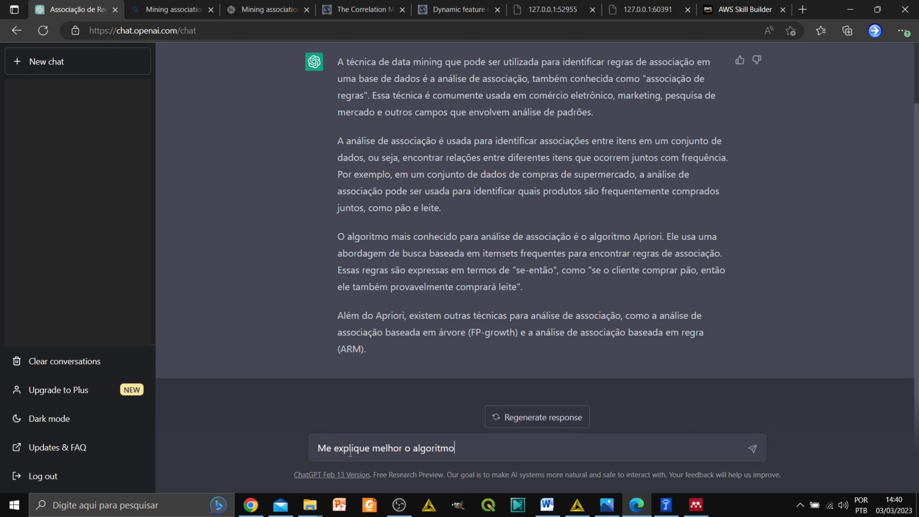
pyautogui.write(' Apriori')
pyautogui.press('Return')
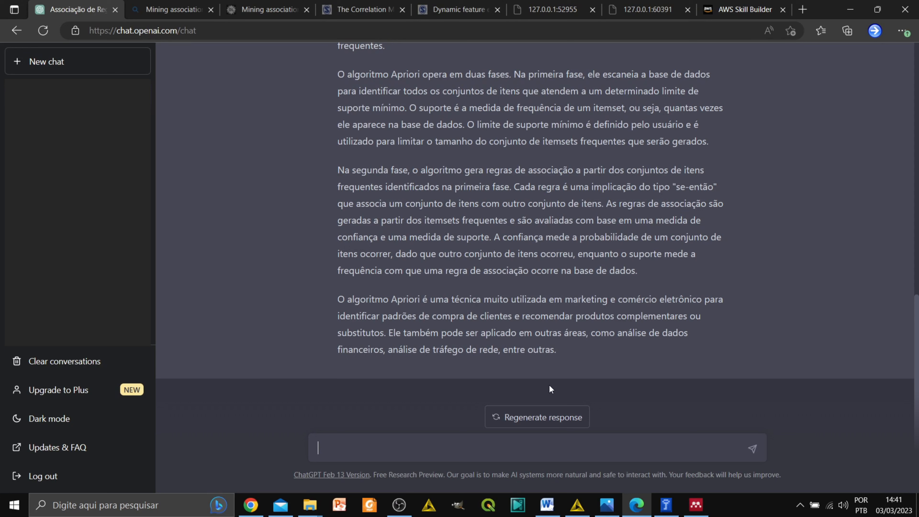
# Switch to KNIME Analytics Platform and open the output file table of the CSV Reader node in the AGF_POA workflow
pyautogui.click(572, 514)
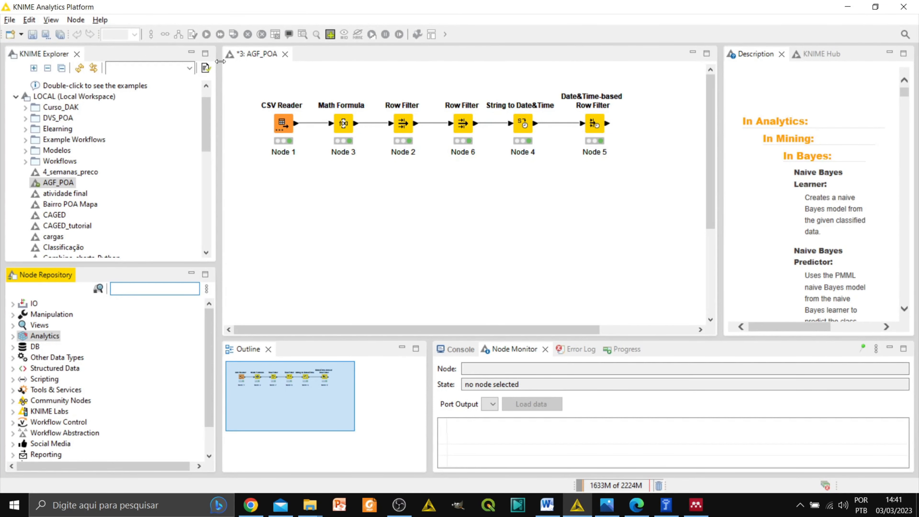
pyautogui.click(290, 123)
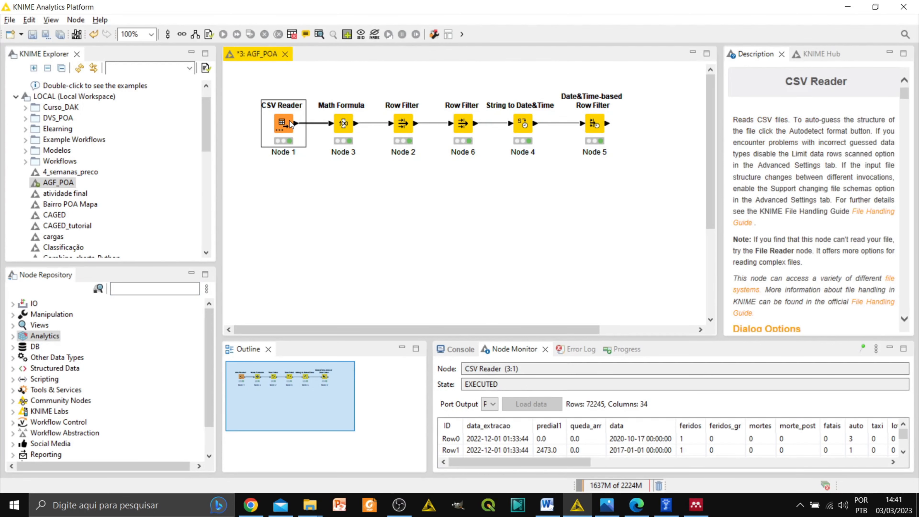
pyautogui.rightClick(290, 122)
pyautogui.click(333, 421)
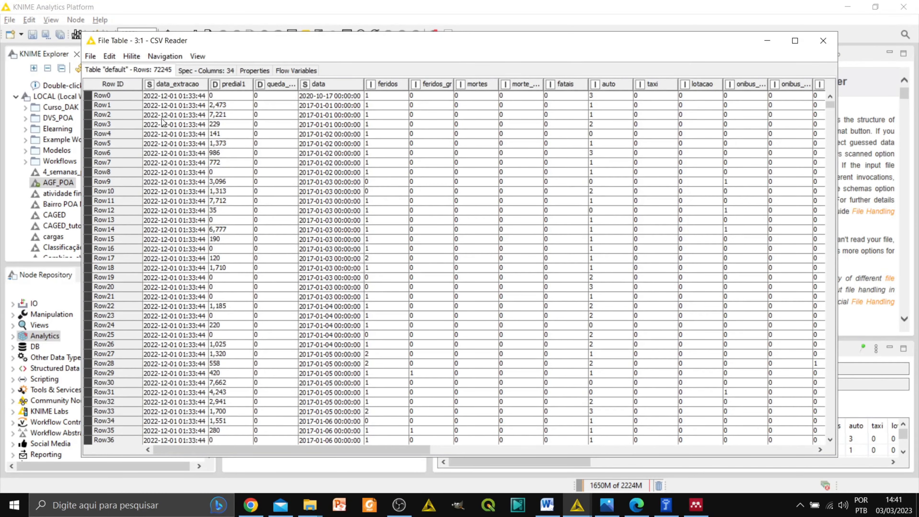
pyautogui.moveTo(832, 106)
pyautogui.mouseDown()
pyautogui.moveTo(846, 436)
pyautogui.moveTo(830, 95)
pyautogui.mouseUp()
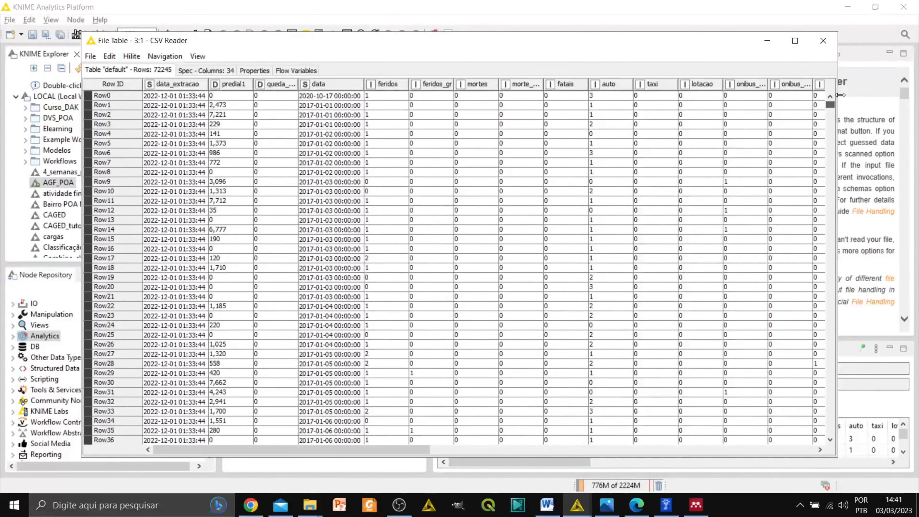
# Sort the CSV Reader table by the data column in ascending order and view its first and last dates
pyautogui.click(313, 125)
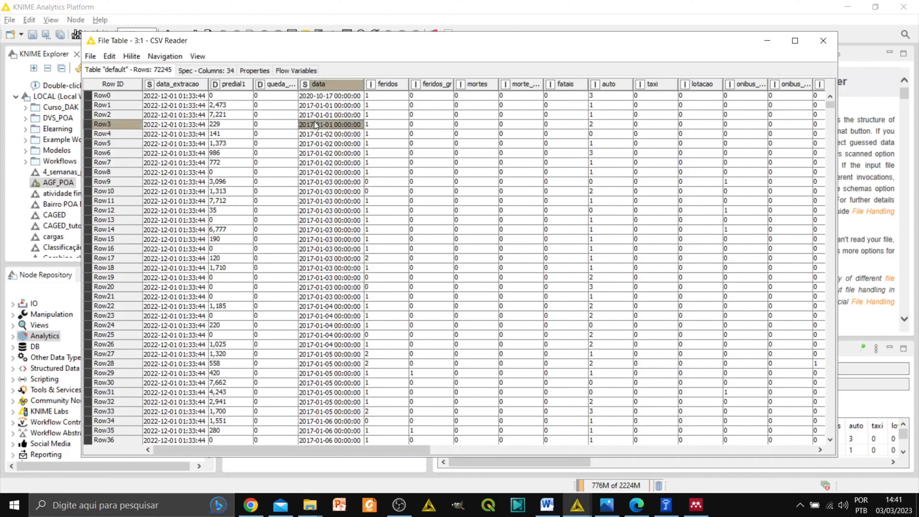
pyautogui.click(173, 115)
pyautogui.click(332, 96)
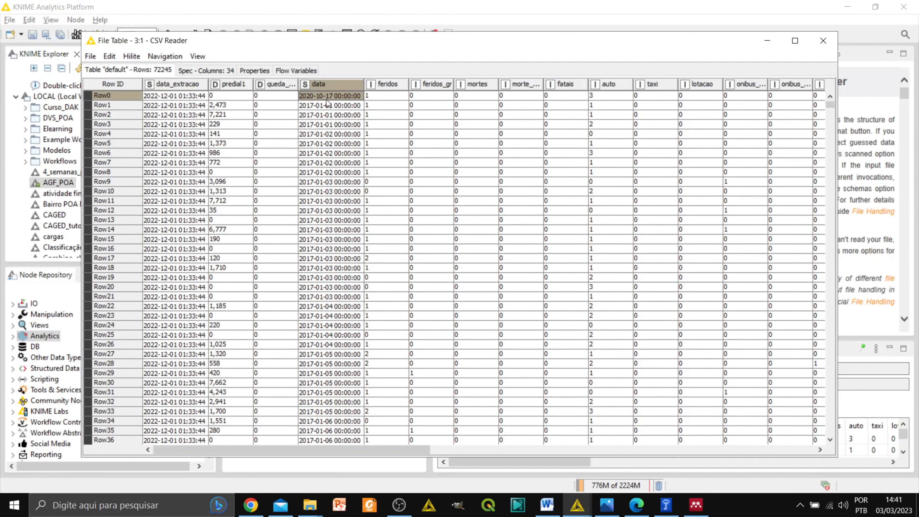
pyautogui.rightClick(324, 88)
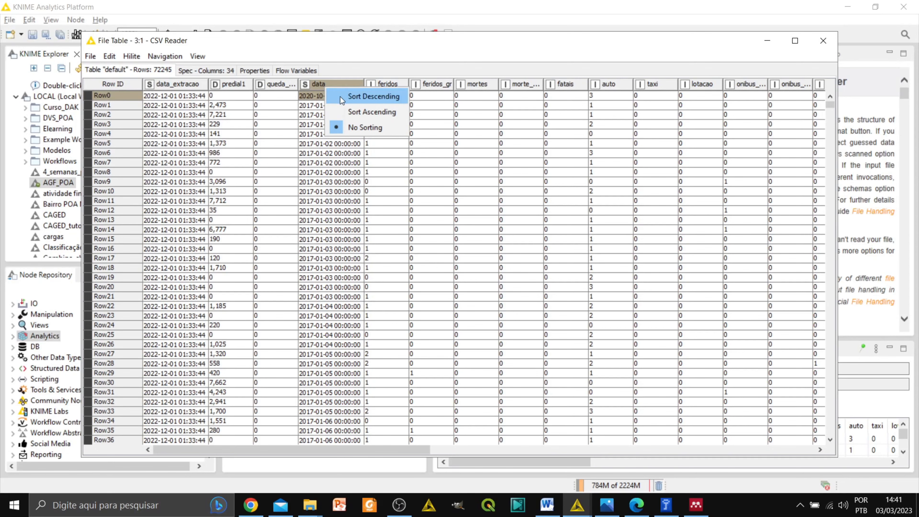
pyautogui.click(350, 112)
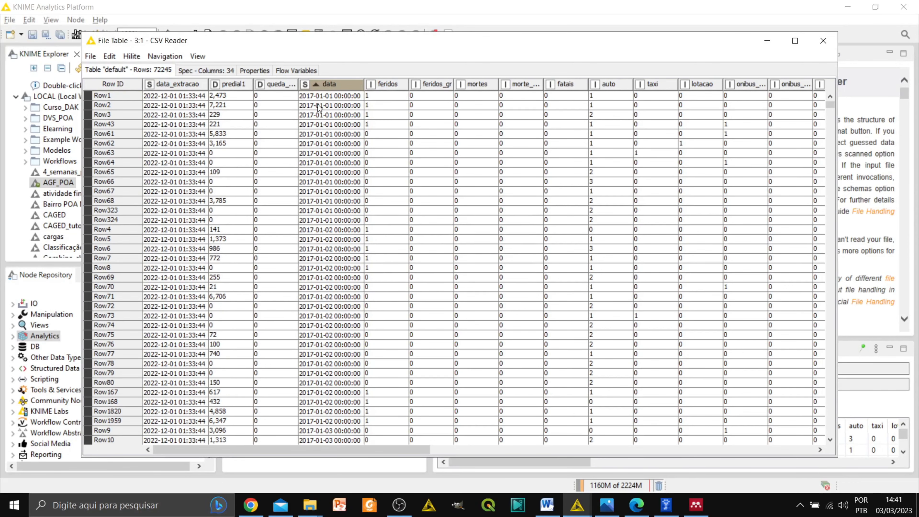
pyautogui.moveTo(841, 109); pyautogui.dragTo(842, 466)
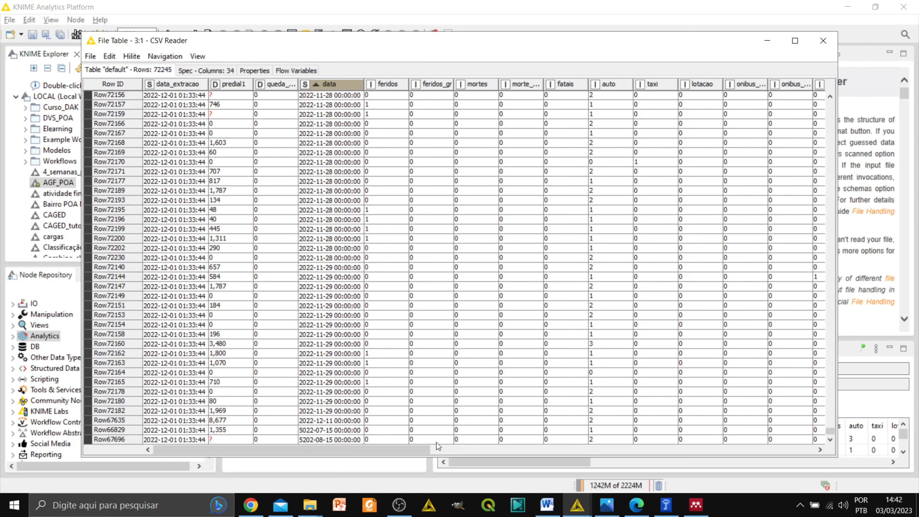
# Examine the table's victim, vehicle, location and accident-type columns, widening morte_post and onibus_urb to read their names, and close the table
pyautogui.moveTo(401, 452); pyautogui.dragTo(467, 453)
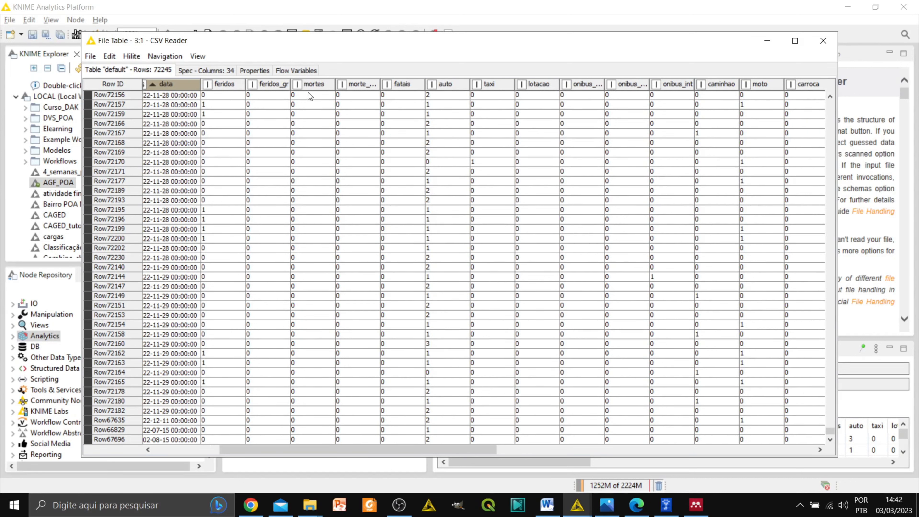
pyautogui.moveTo(380, 83); pyautogui.dragTo(401, 84)
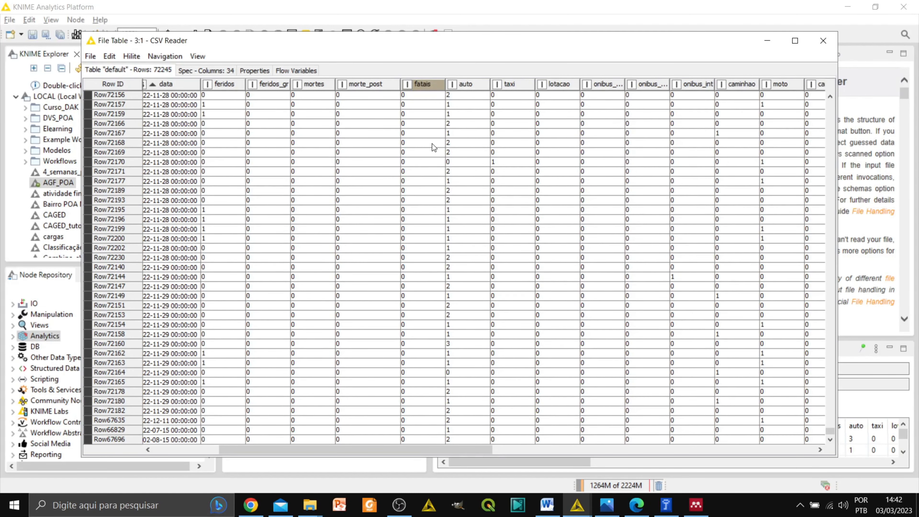
pyautogui.click(470, 102)
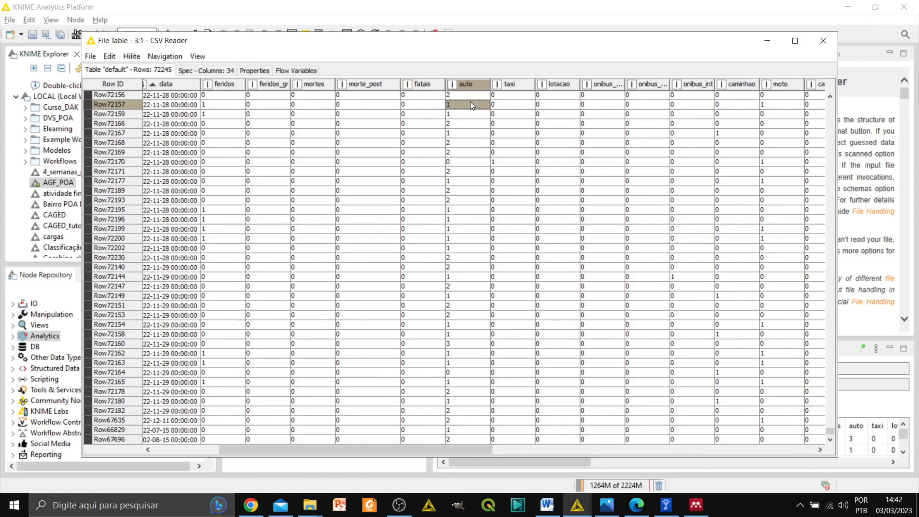
pyautogui.click(508, 109)
pyautogui.click(555, 116)
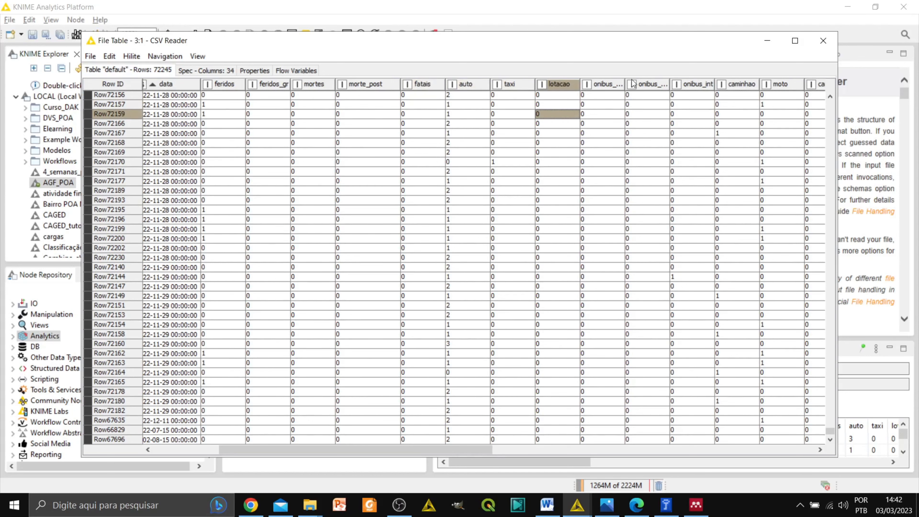
pyautogui.moveTo(626, 84); pyautogui.dragTo(639, 84)
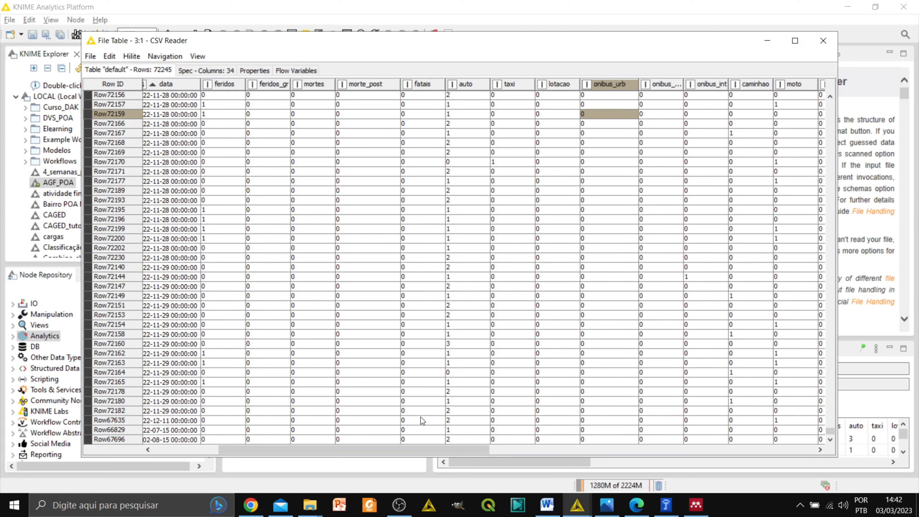
pyautogui.moveTo(446, 448); pyautogui.dragTo(648, 445)
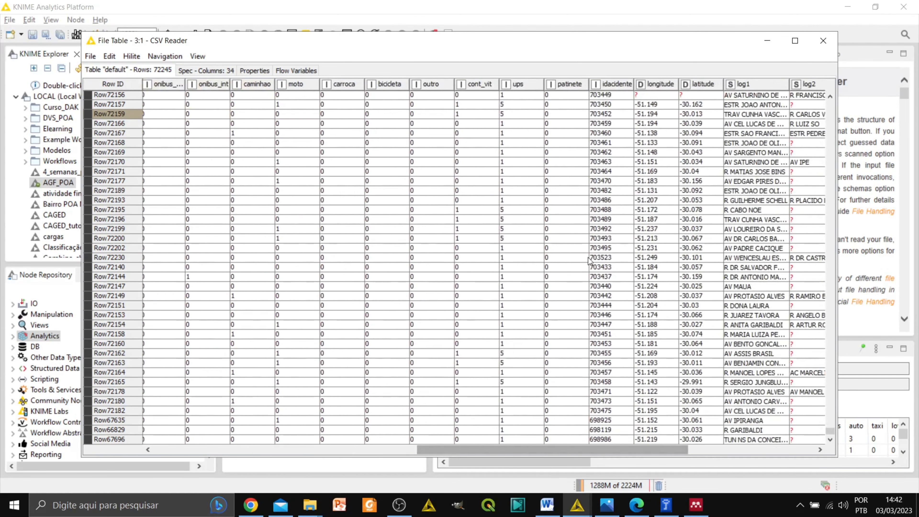
pyautogui.click(487, 133)
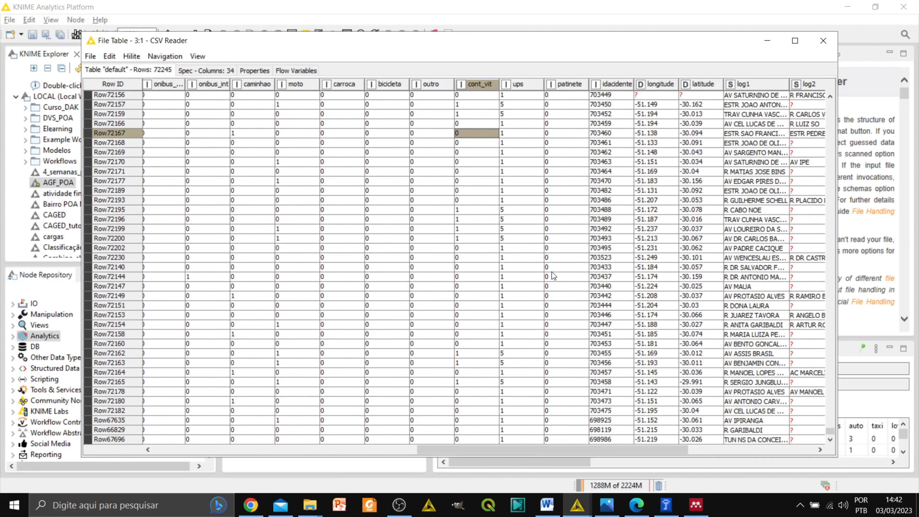
pyautogui.moveTo(542, 448); pyautogui.dragTo(669, 457)
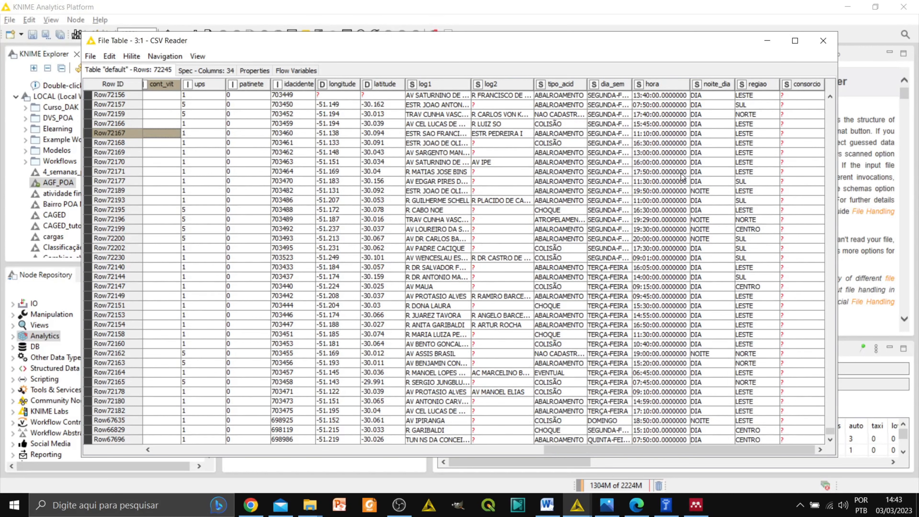
pyautogui.click(822, 41)
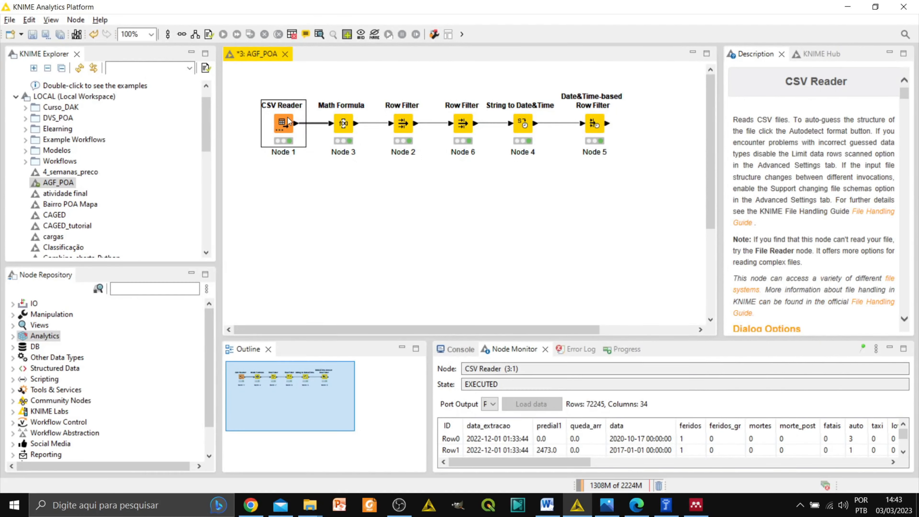
# Open the Date&Time-based Row Filter node's output table, widen the data column, and examine the tipo_acid, dia_sem and noite_dia columns
pyautogui.click(593, 127)
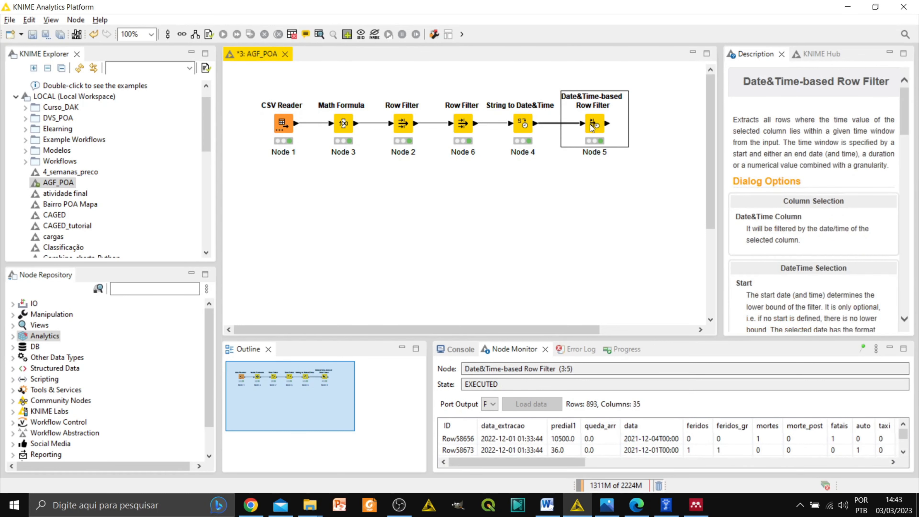
pyautogui.rightClick(593, 127)
pyautogui.click(596, 400)
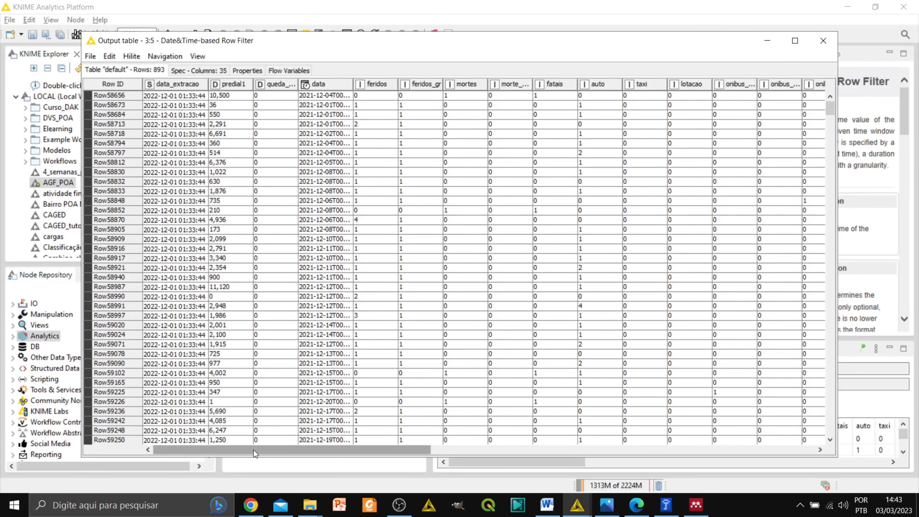
pyautogui.click(313, 106)
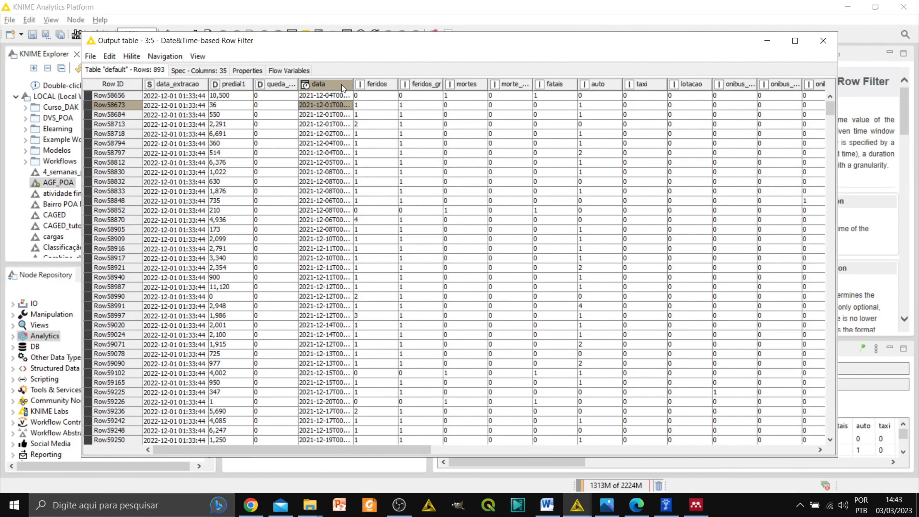
pyautogui.moveTo(353, 83); pyautogui.dragTo(389, 85)
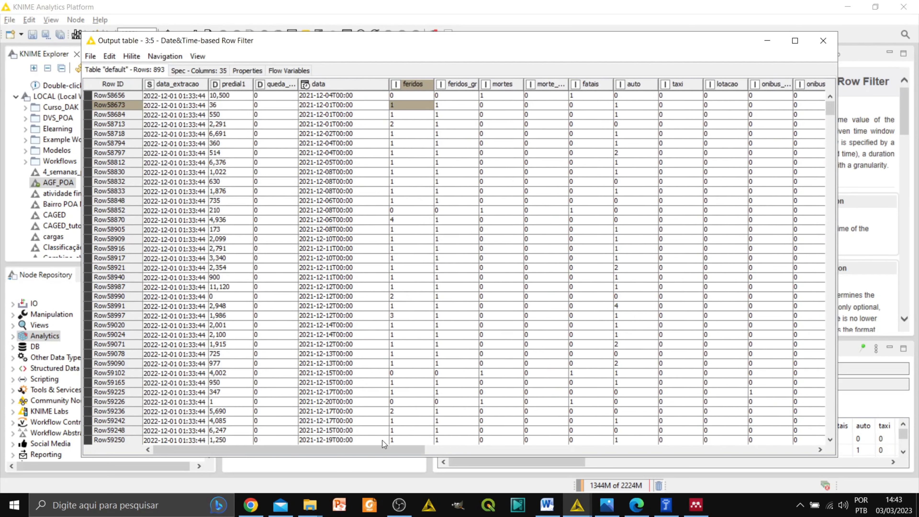
pyautogui.moveTo(389, 450); pyautogui.dragTo(779, 457)
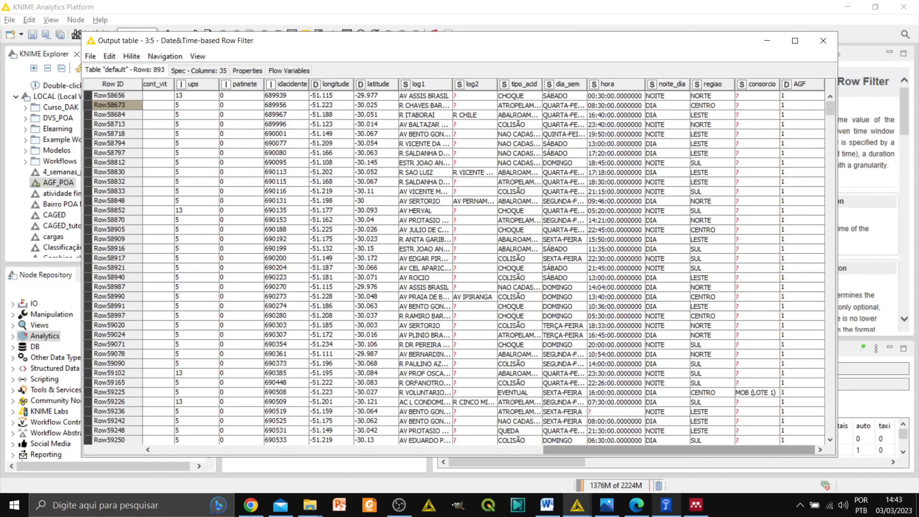
pyautogui.click(519, 108)
pyautogui.click(553, 99)
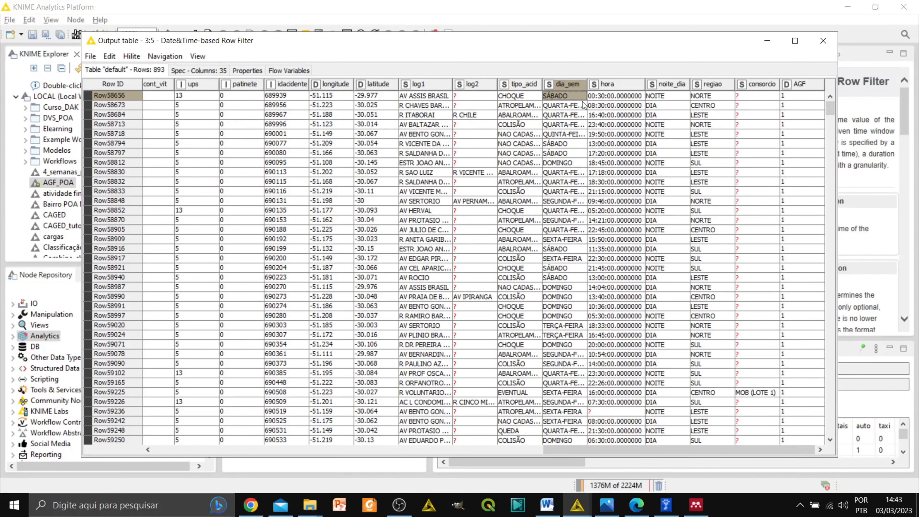
pyautogui.click(662, 107)
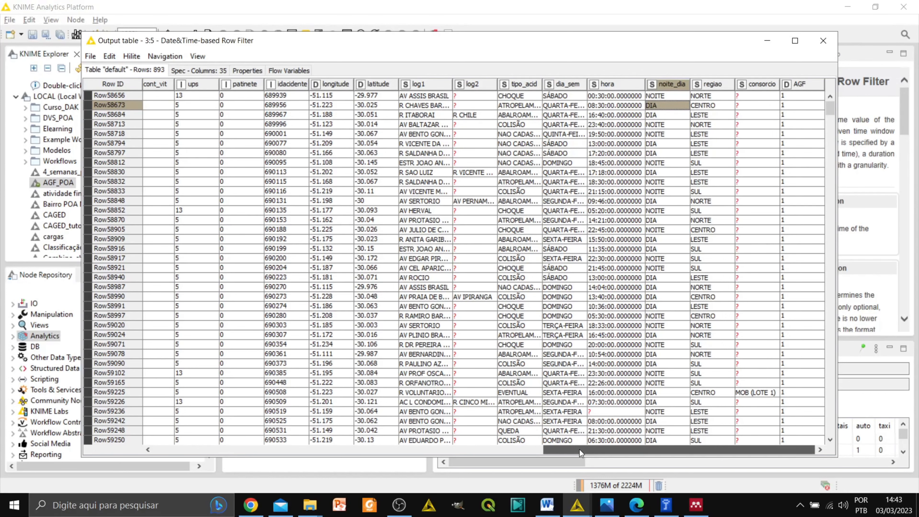
# Examine the fatais, morte_post and feridos columns in the Date&Time-based Row Filter table and close the table
pyautogui.moveTo(579, 450); pyautogui.dragTo(206, 459)
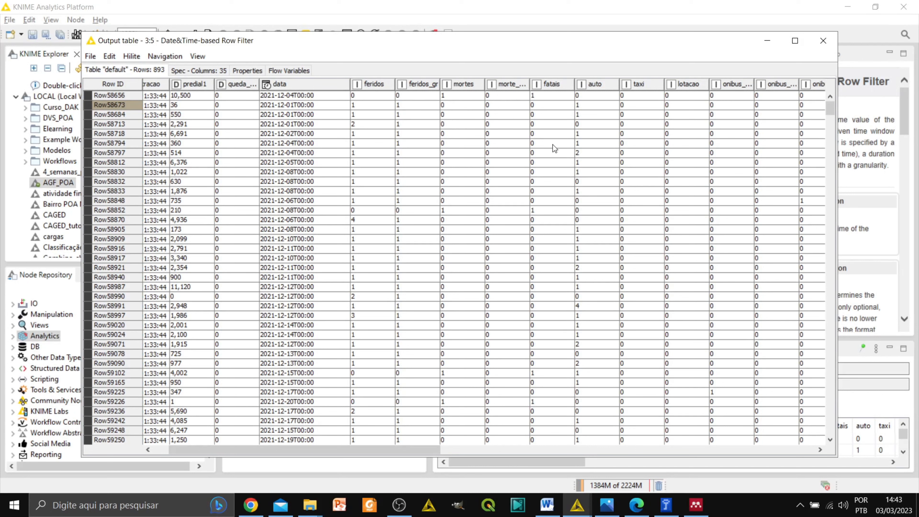
pyautogui.click(544, 88)
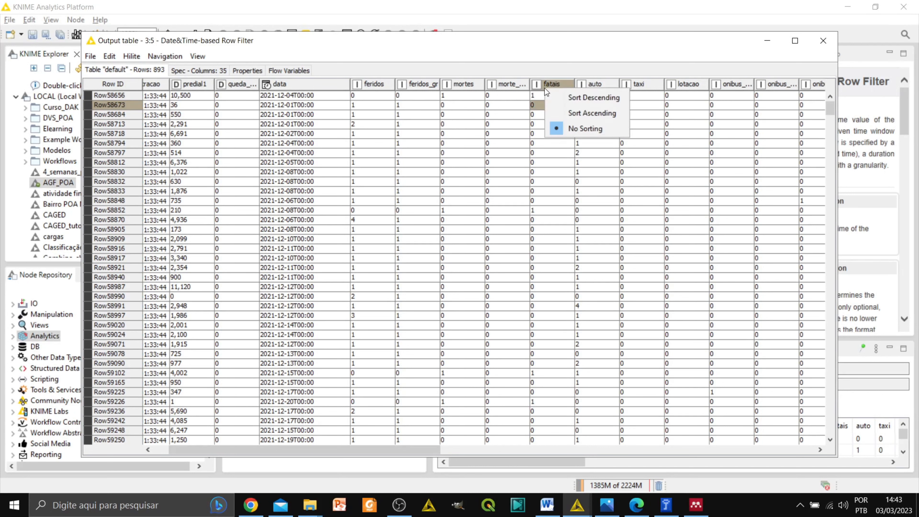
pyautogui.click(533, 86)
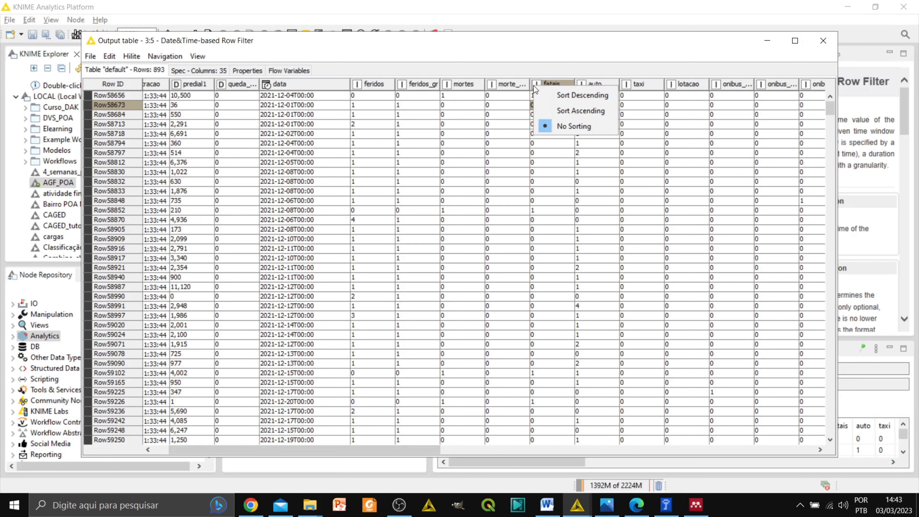
pyautogui.click(511, 86)
pyautogui.click(489, 153)
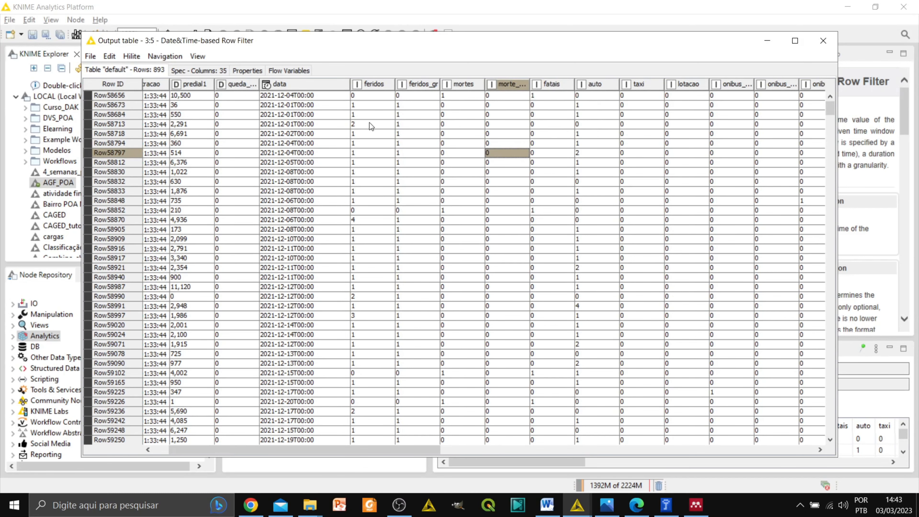
pyautogui.click(373, 82)
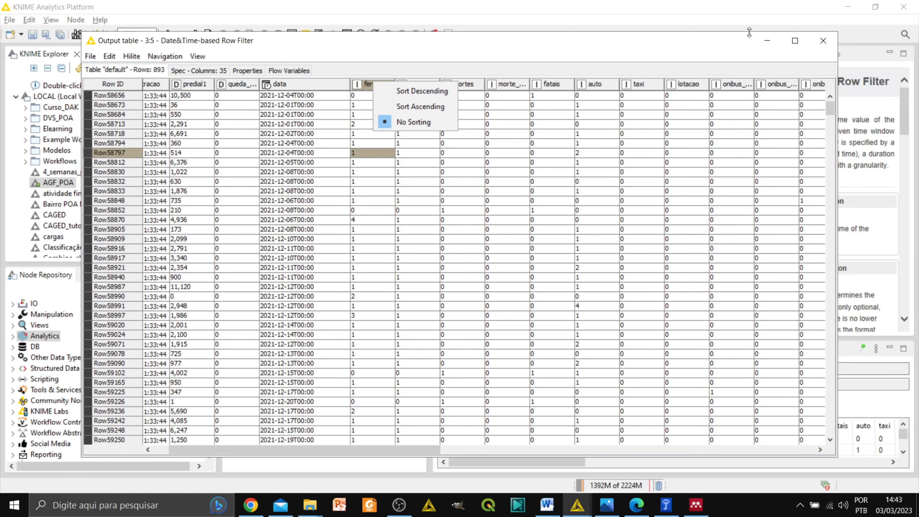
pyautogui.click(823, 40)
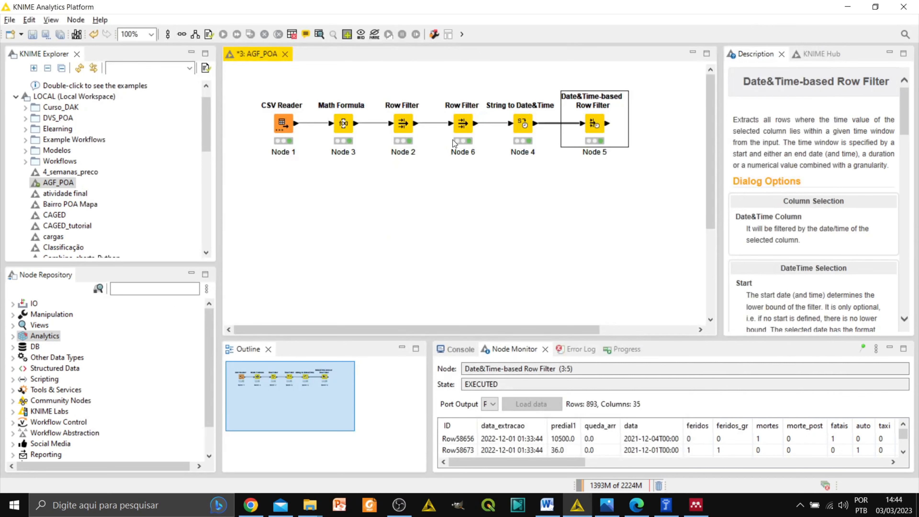
# Reopen the Date&Time-based Row Filter node's output table, check the feridos column again, and close the table
pyautogui.click(132, 291)
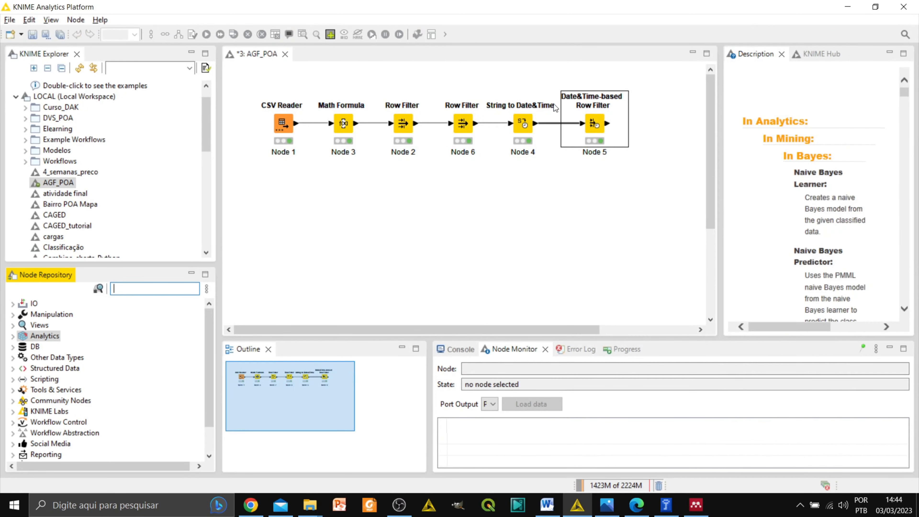
pyautogui.click(595, 127)
pyautogui.rightClick(594, 127)
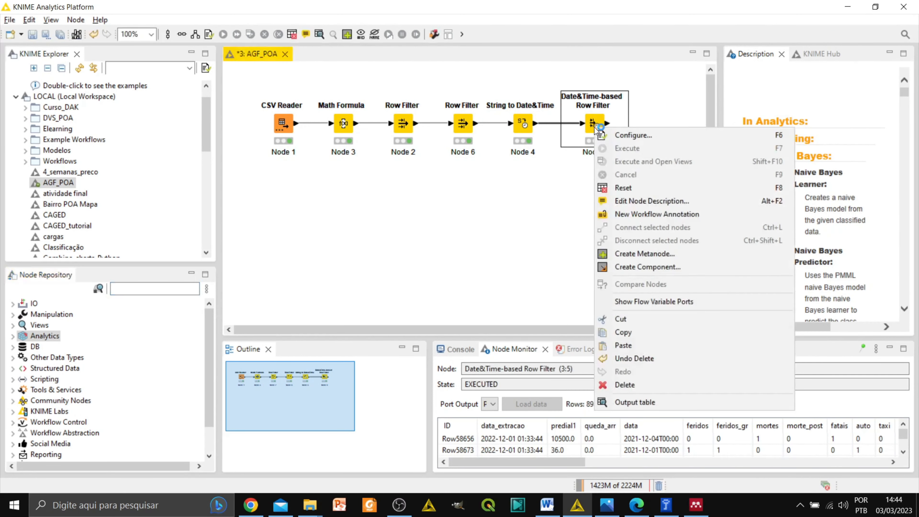
pyautogui.click(626, 404)
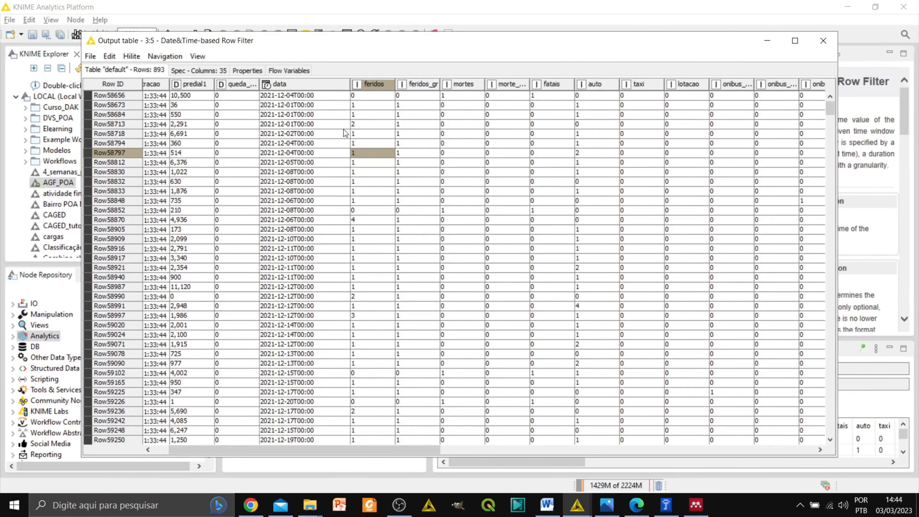
pyautogui.click(382, 89)
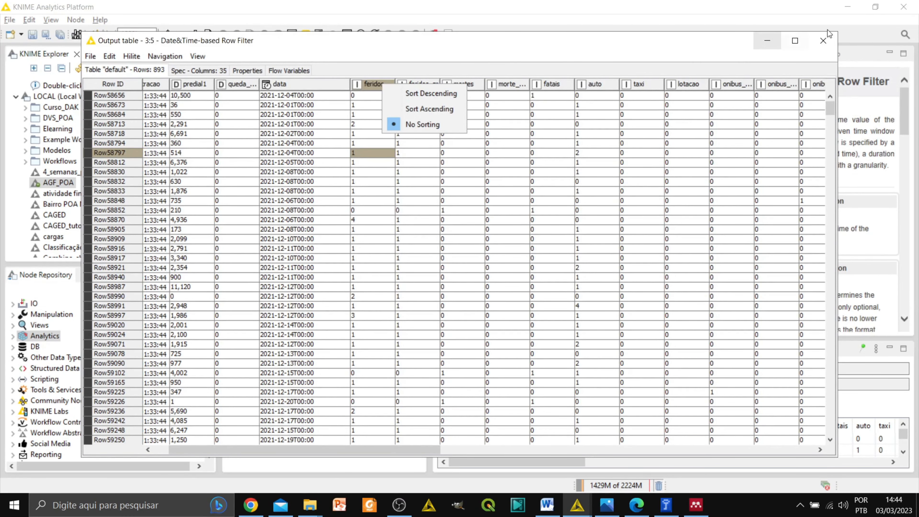
pyautogui.click(823, 40)
pyautogui.click(823, 40)
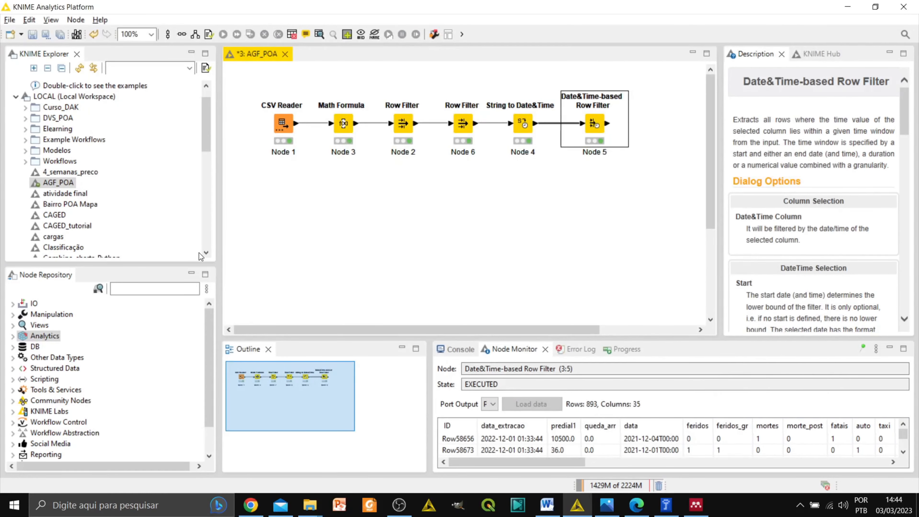
# Search the node repository for "table m", add a Table Manipulator node below the workflow, and connect the Date&Time-based Row Filter output to it
pyautogui.click(169, 290)
pyautogui.write('tablem')
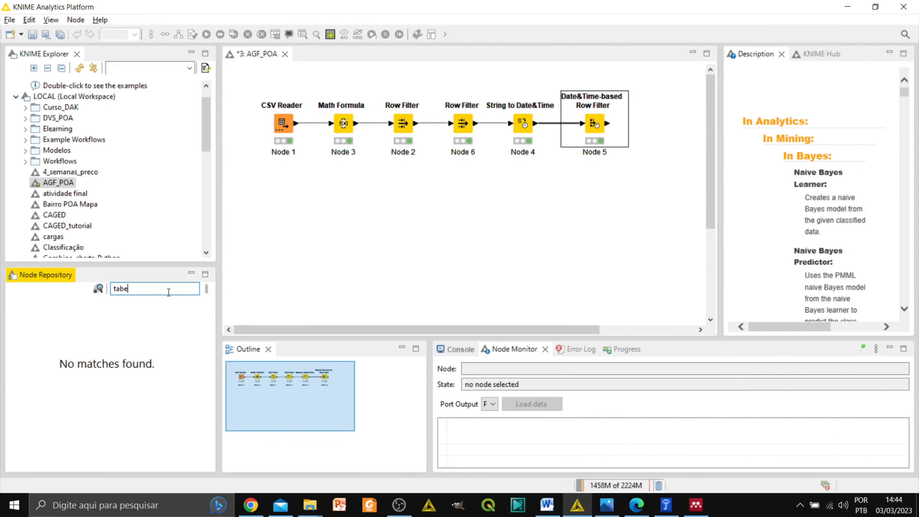
pyautogui.press('BackSpace')
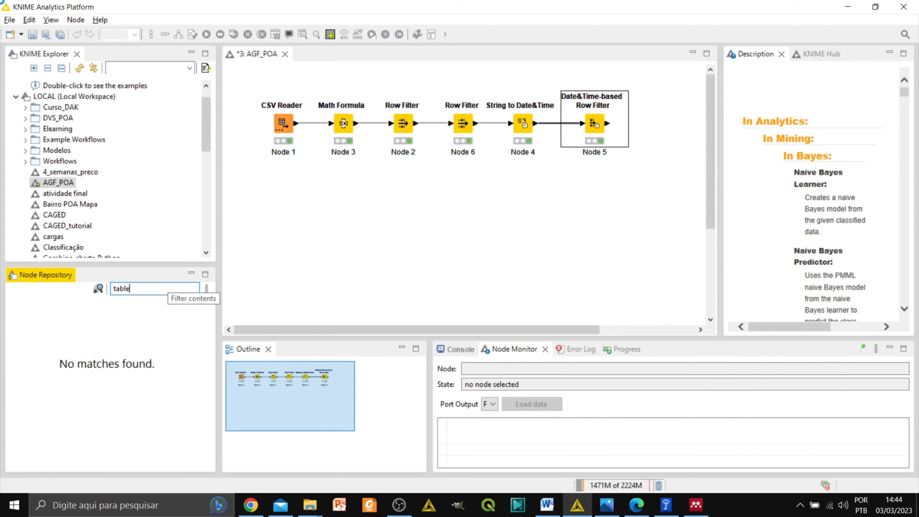
pyautogui.write('m')
pyautogui.moveTo(78, 325); pyautogui.dragTo(344, 212)
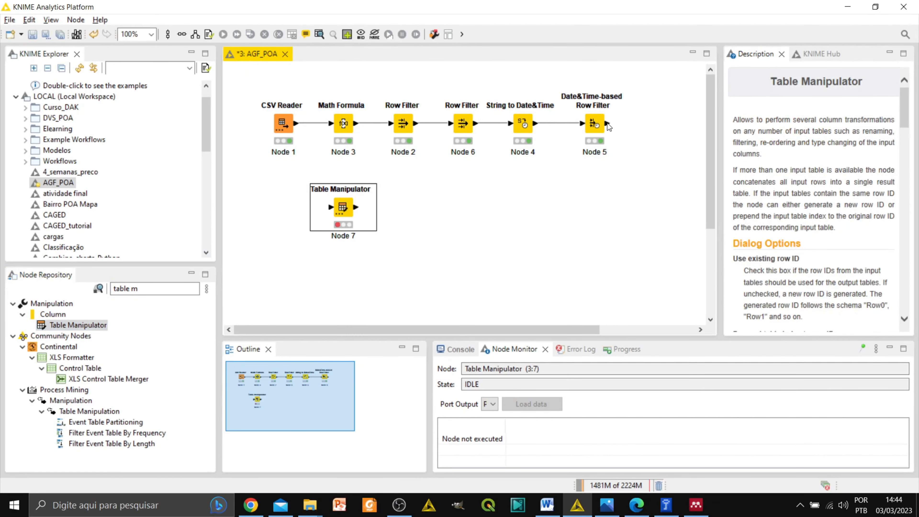
pyautogui.moveTo(607, 124); pyautogui.dragTo(344, 213)
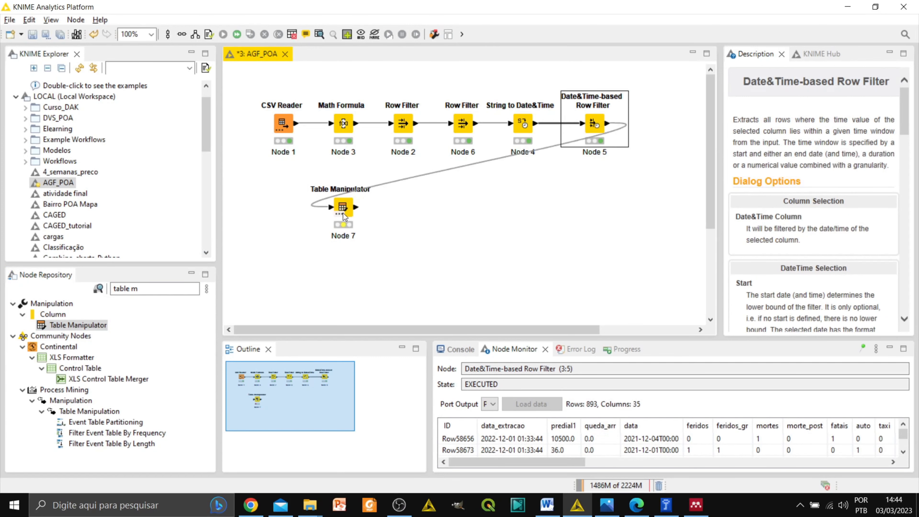
# Open the Table Manipulator configuration and set the feridos column's type to String → String
pyautogui.doubleClick(343, 213)
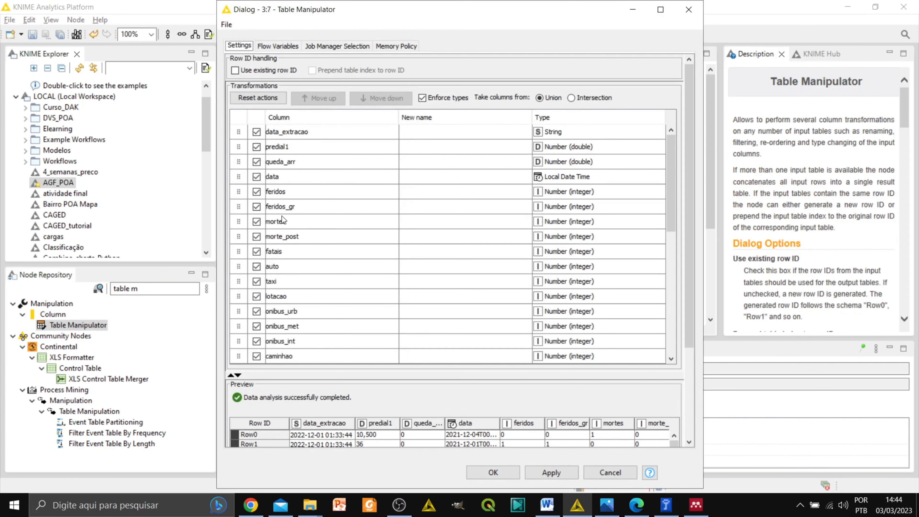
pyautogui.click(330, 192)
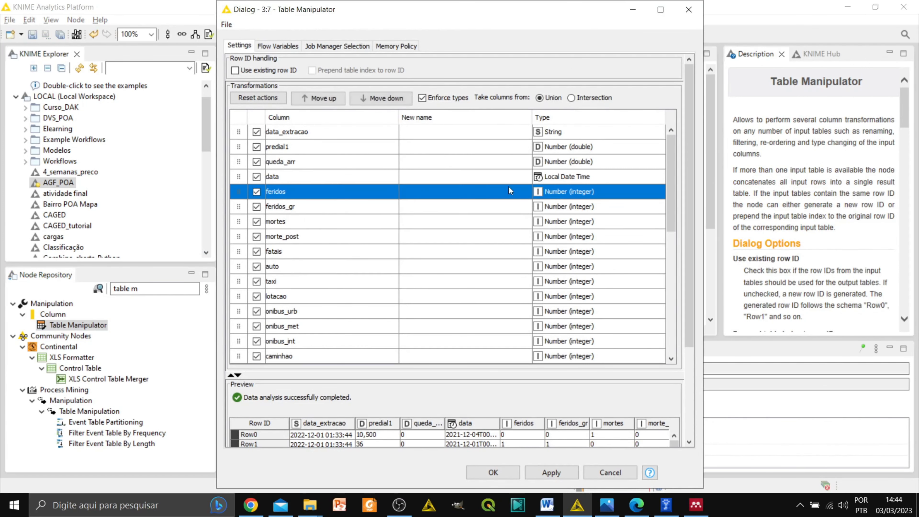
pyautogui.click(636, 192)
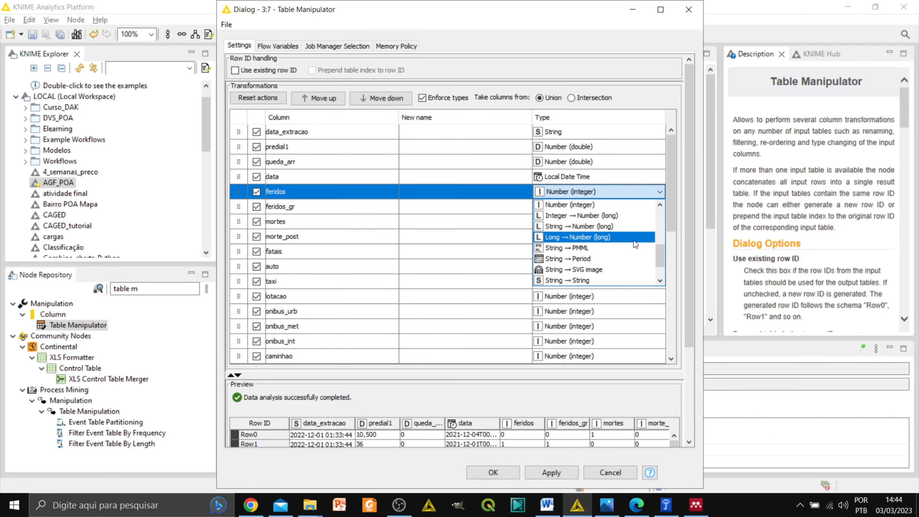
pyautogui.scroll(-2, 634, 240)
pyautogui.scroll(-2, 631, 244)
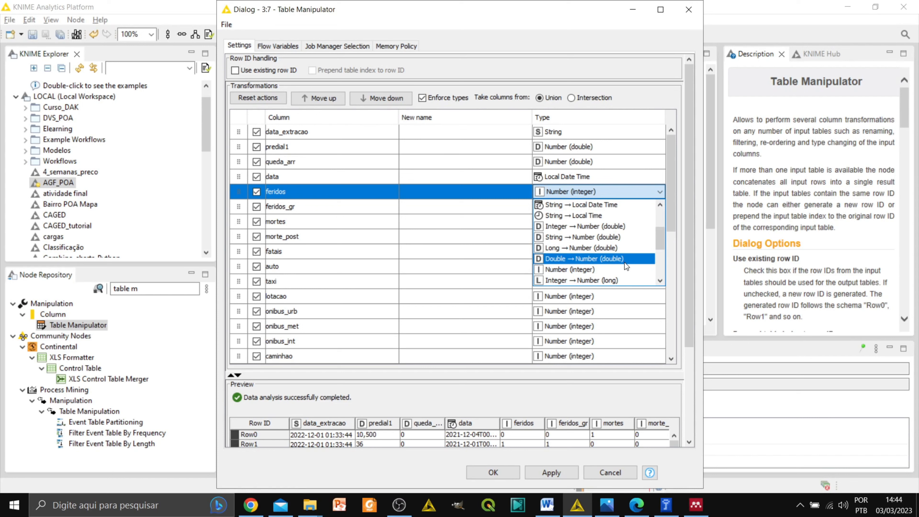
pyautogui.scroll(-1, 625, 263)
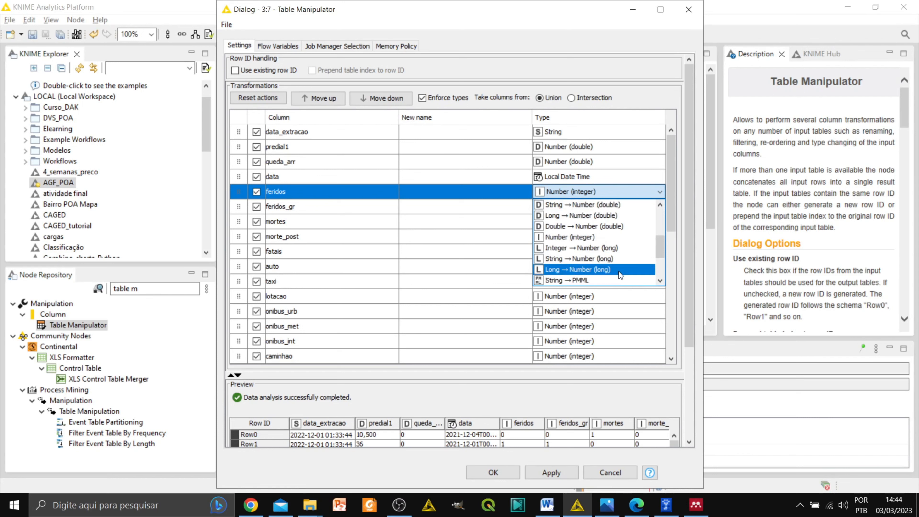
pyautogui.scroll(-2, 619, 269)
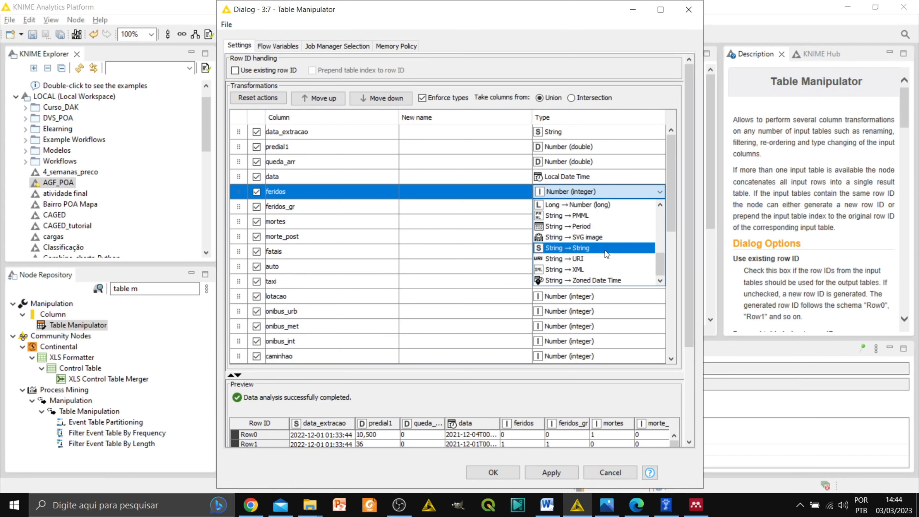
pyautogui.click(607, 250)
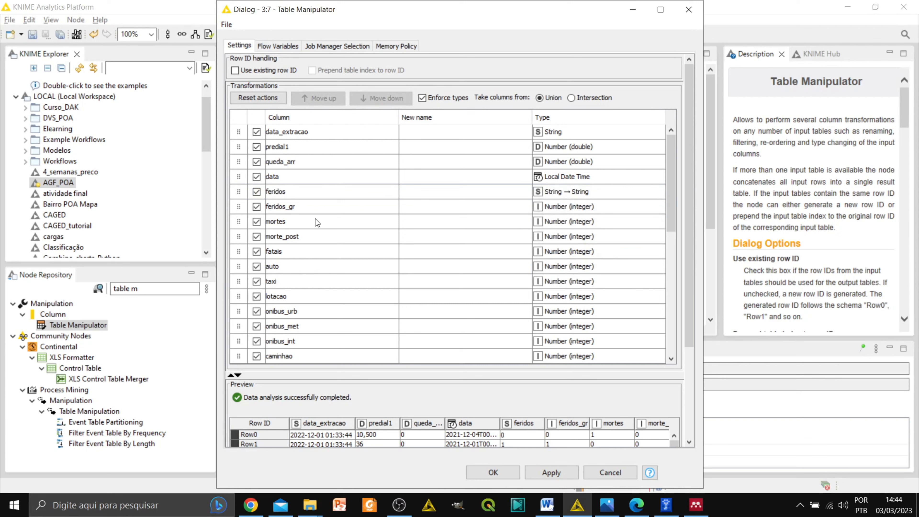
# Set the fatais column's type to String → String in the Table Manipulator
pyautogui.click(320, 253)
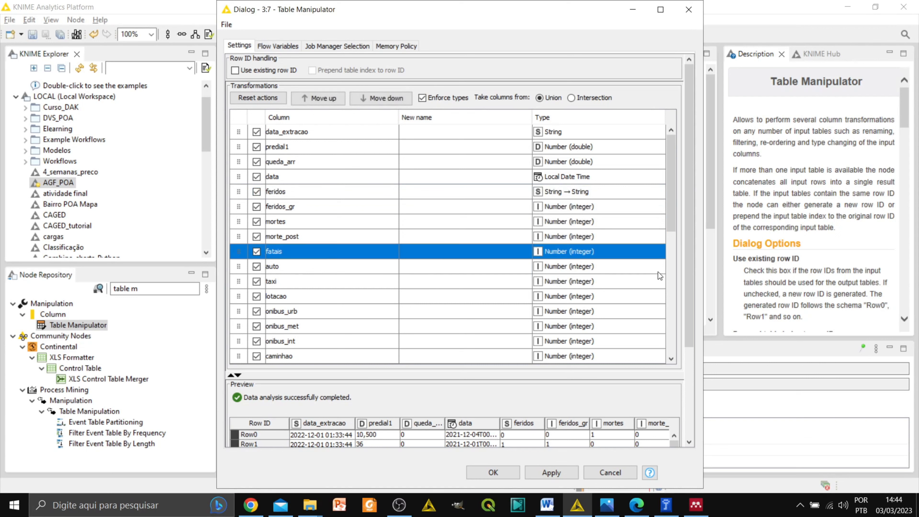
pyautogui.click(659, 252)
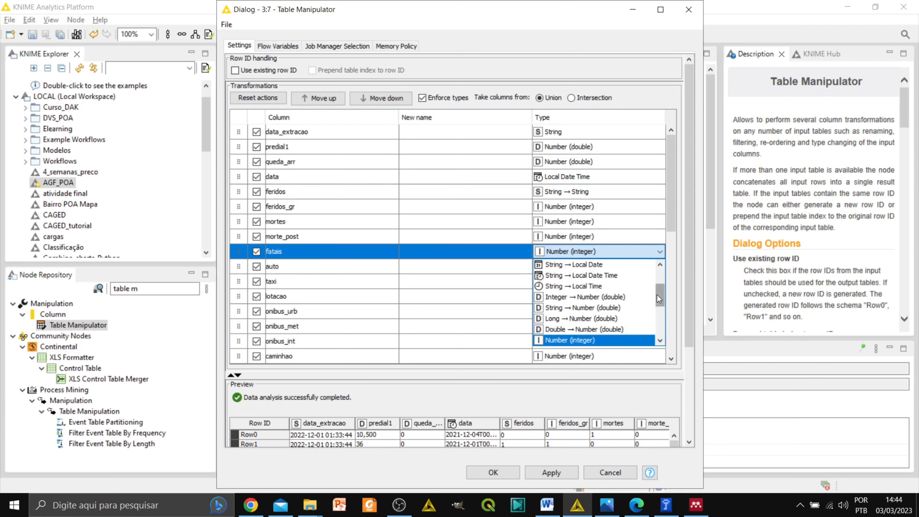
pyautogui.moveTo(661, 294); pyautogui.dragTo(663, 313)
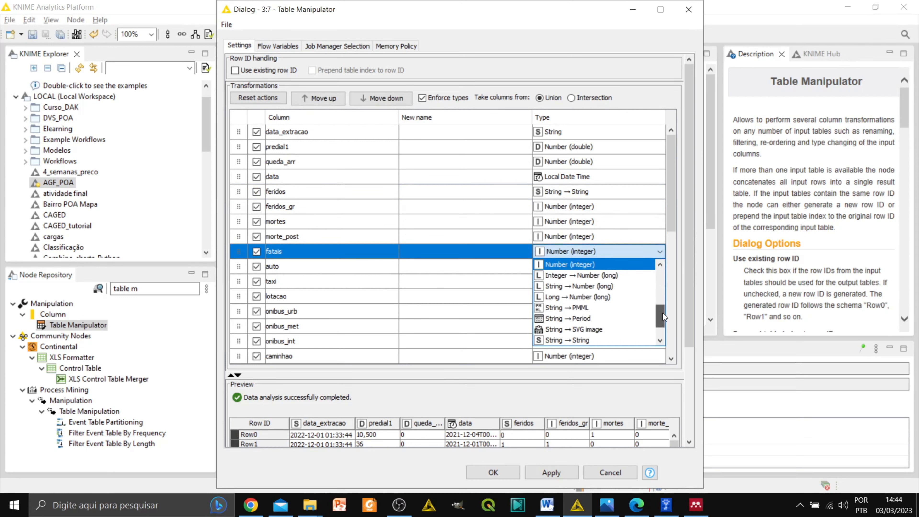
pyautogui.click(615, 339)
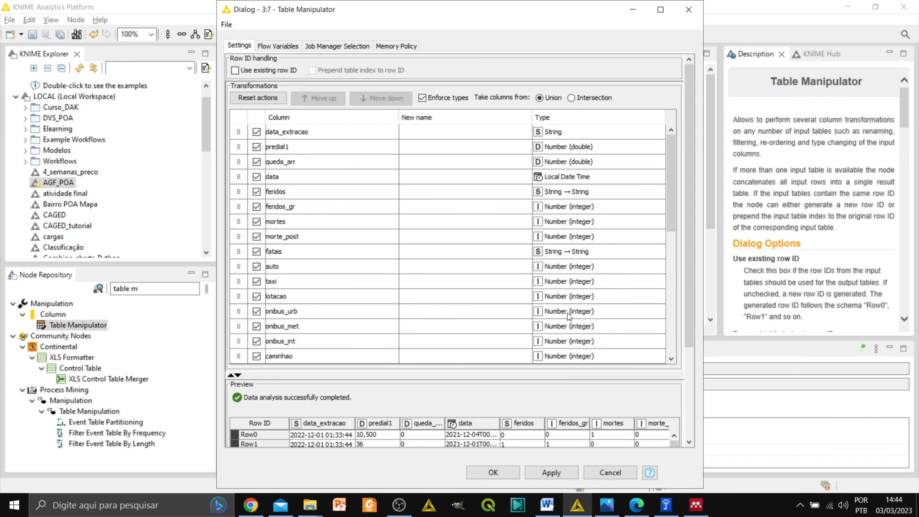
# Exclude the data_extracao, predial1, queda_arr, data, feridos_gr, mortes and morte_post columns from the Table Manipulator output
pyautogui.click(257, 132)
pyautogui.click(256, 146)
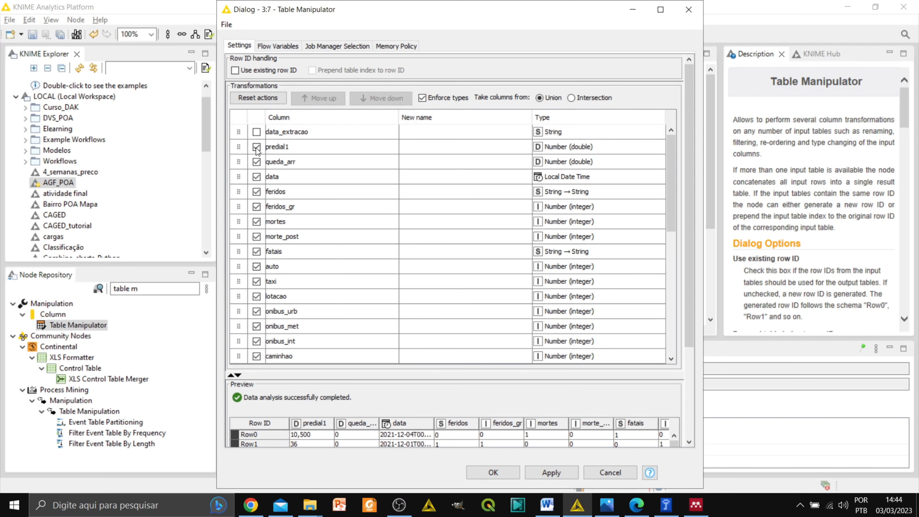
pyautogui.click(257, 162)
pyautogui.click(257, 176)
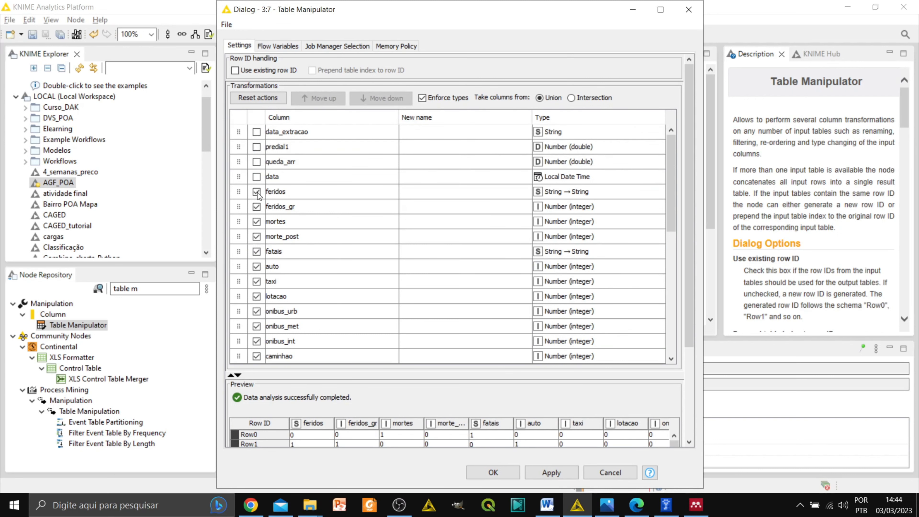
pyautogui.click(257, 207)
pyautogui.click(257, 221)
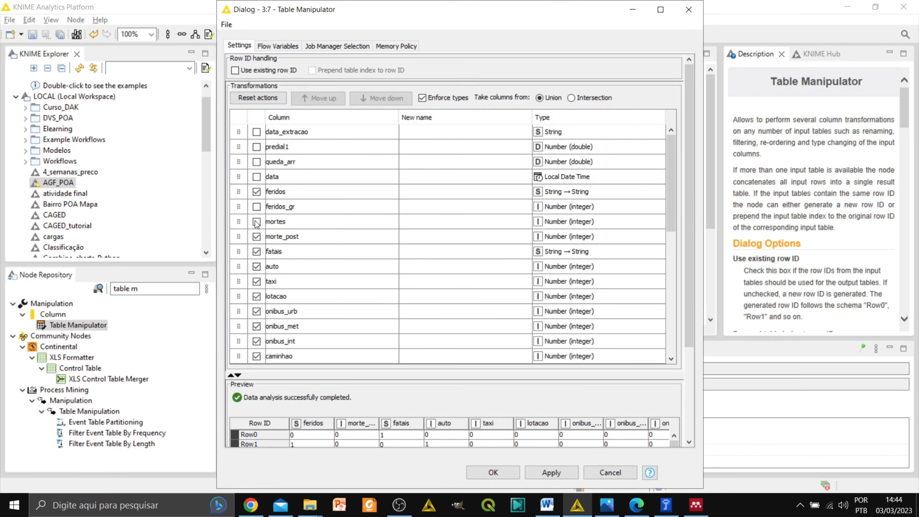
pyautogui.click(256, 237)
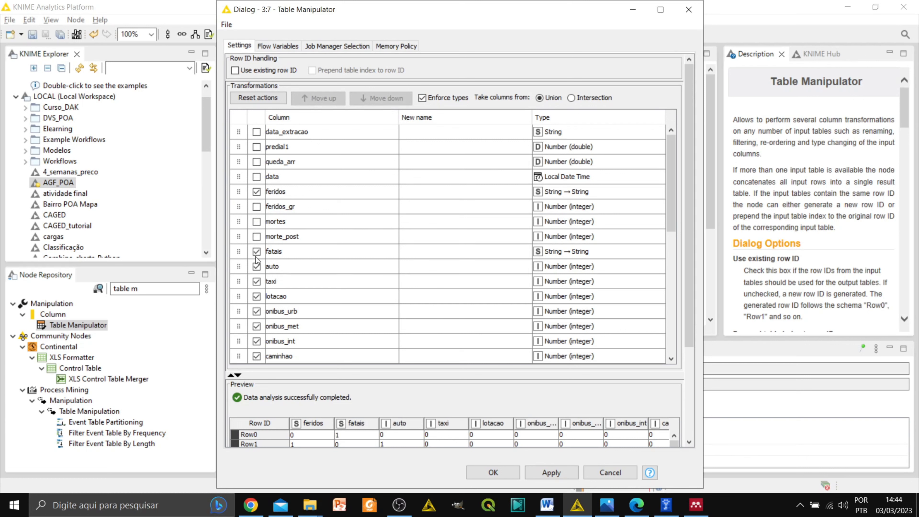
# Exclude the auto, taxi, lotacao, onibus_urb, onibus_met, onibus_int and caminhao columns from the Table Manipulator output
pyautogui.click(257, 266)
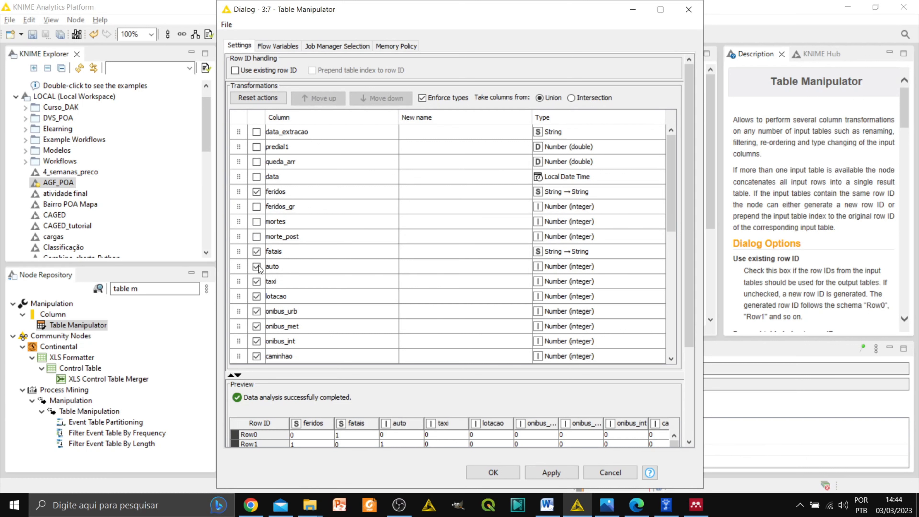
pyautogui.click(256, 281)
pyautogui.click(257, 297)
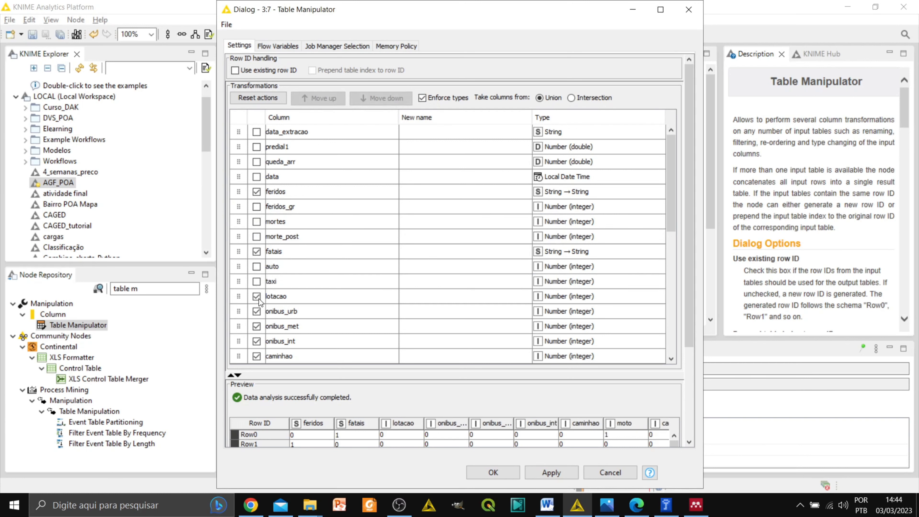
pyautogui.click(256, 311)
pyautogui.click(256, 326)
pyautogui.scroll(-2, 259, 326)
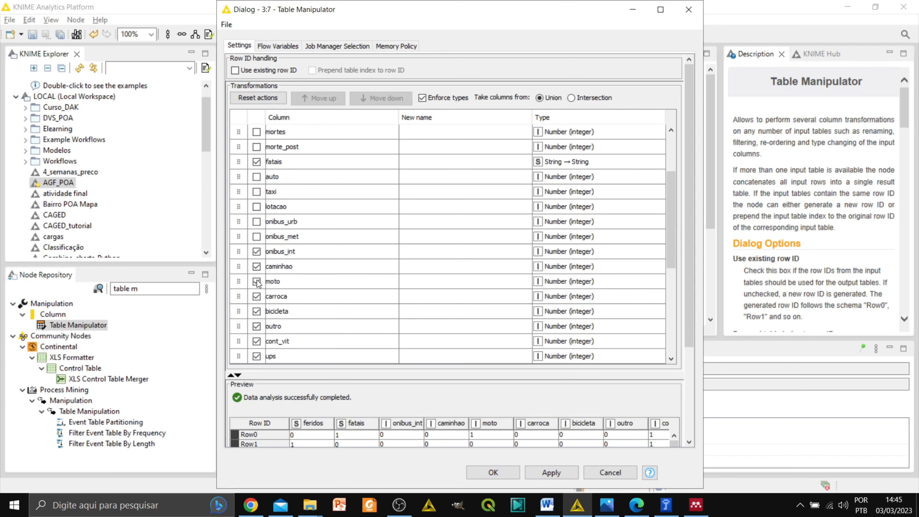
pyautogui.click(258, 268)
pyautogui.click(257, 253)
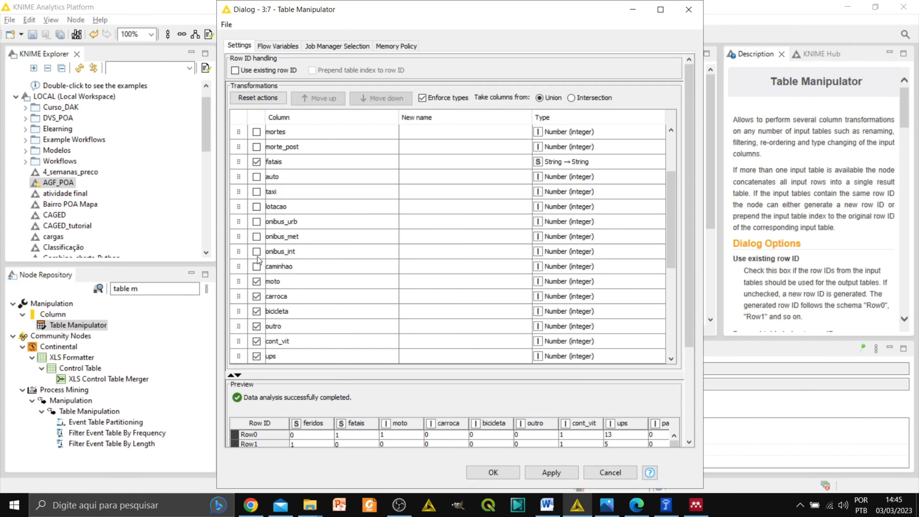
# Exclude the moto, carroca, bicicleta, outro, cont_vit, ups, patinete and idacidente columns from the Table Manipulator output
pyautogui.click(257, 281)
pyautogui.click(257, 296)
pyautogui.click(257, 311)
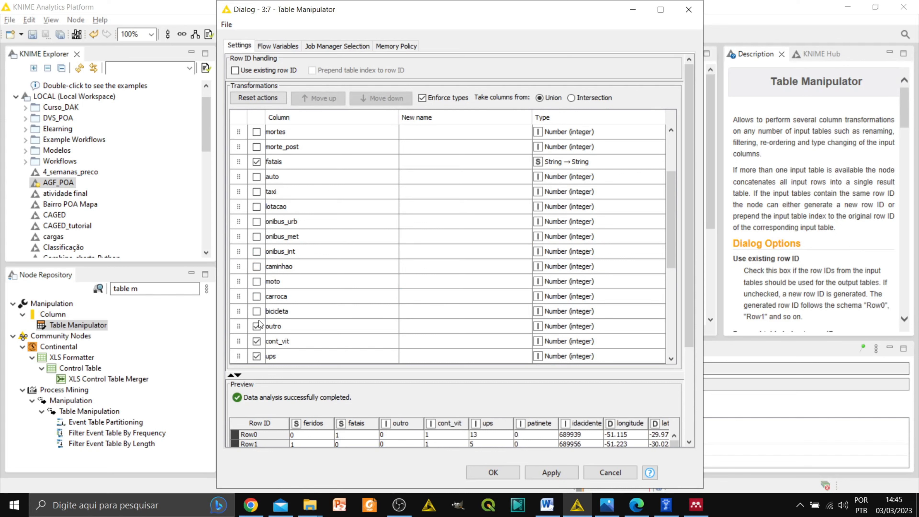
pyautogui.click(257, 327)
pyautogui.scroll(-1, 255, 344)
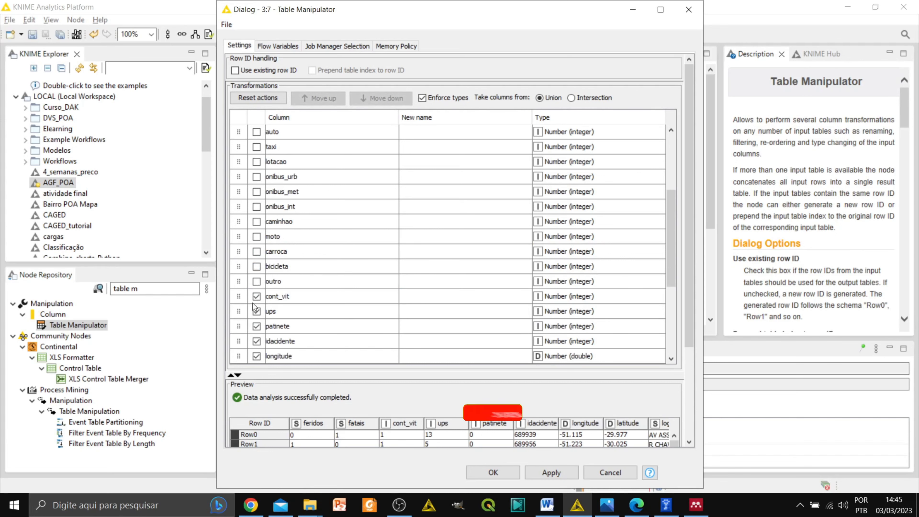
pyautogui.click(256, 296)
pyautogui.click(257, 311)
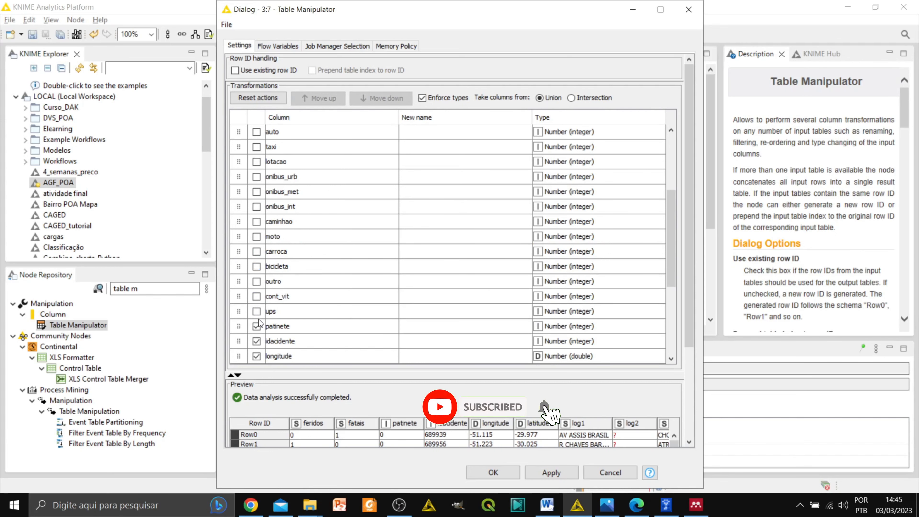
pyautogui.click(257, 327)
pyautogui.click(256, 341)
# Exclude the longitude, latitude, log1, log2, hora and consorcio columns from the Table Manipulator output
pyautogui.scroll(-2, 257, 341)
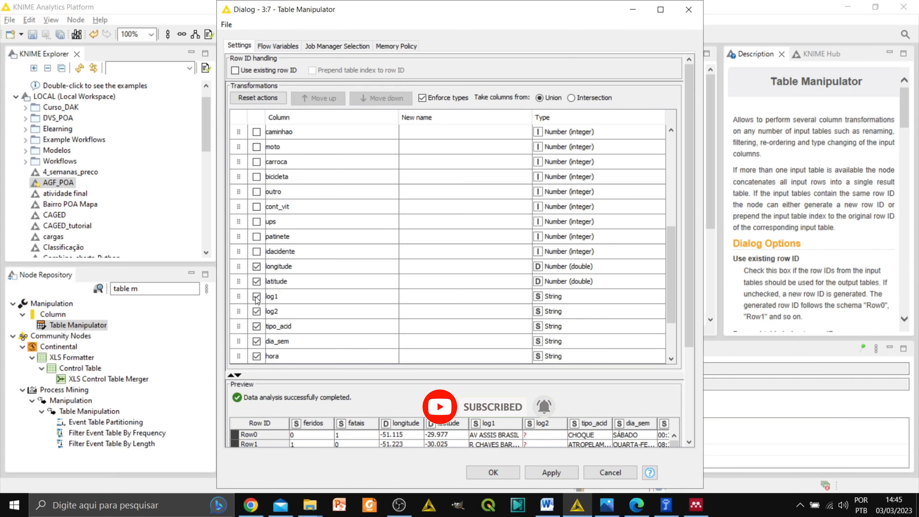
pyautogui.click(257, 266)
pyautogui.click(256, 281)
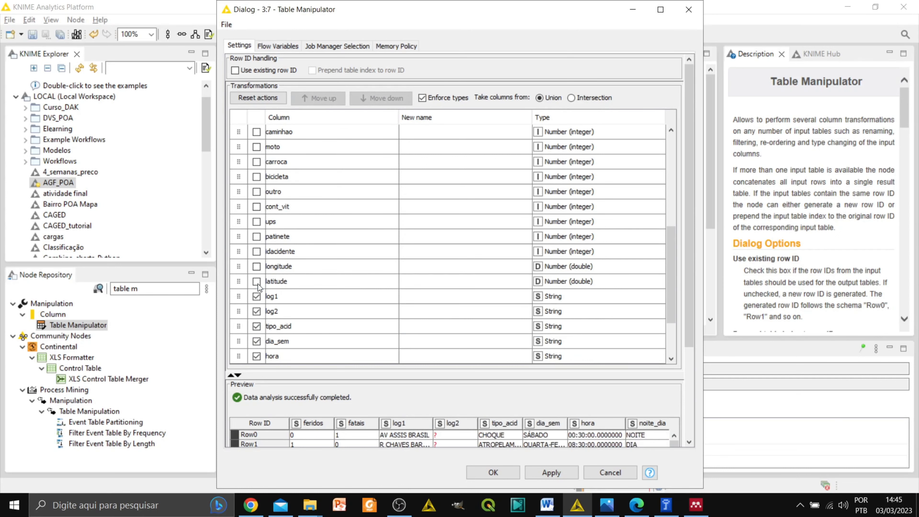
pyautogui.click(257, 296)
pyautogui.click(256, 312)
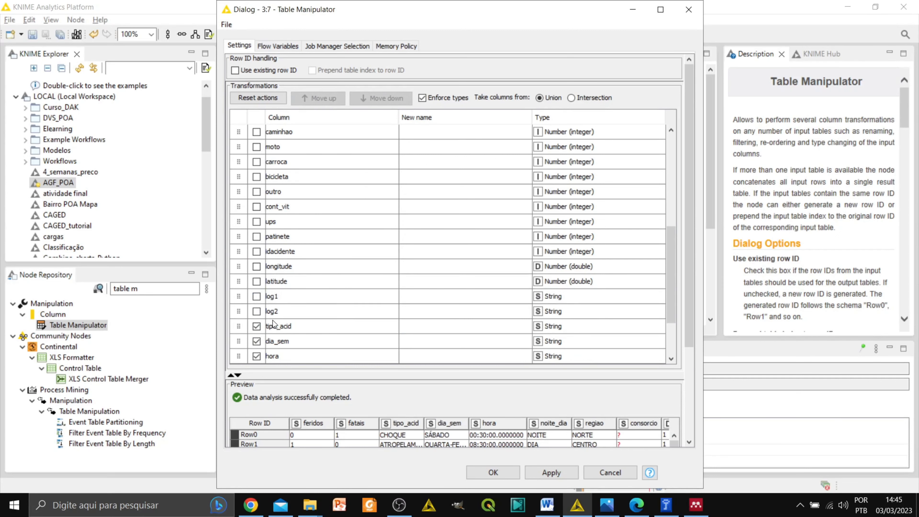
pyautogui.scroll(-1, 274, 324)
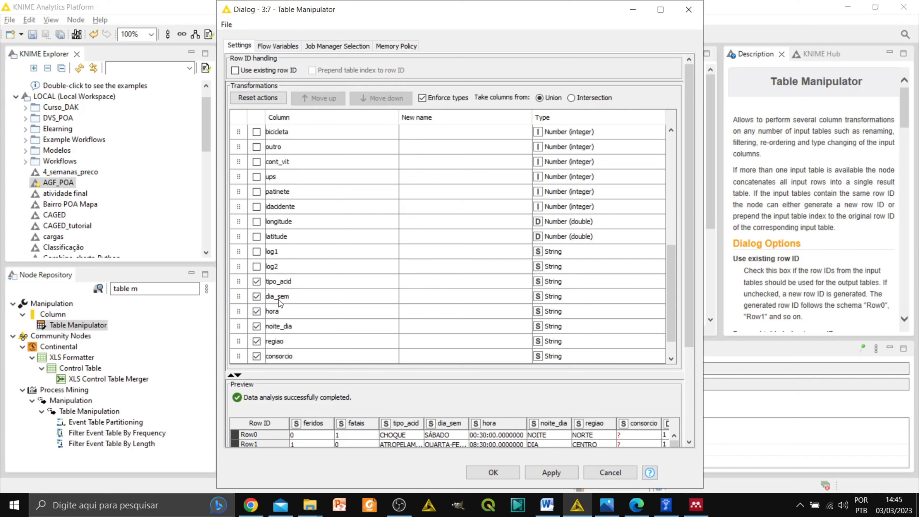
pyautogui.click(257, 312)
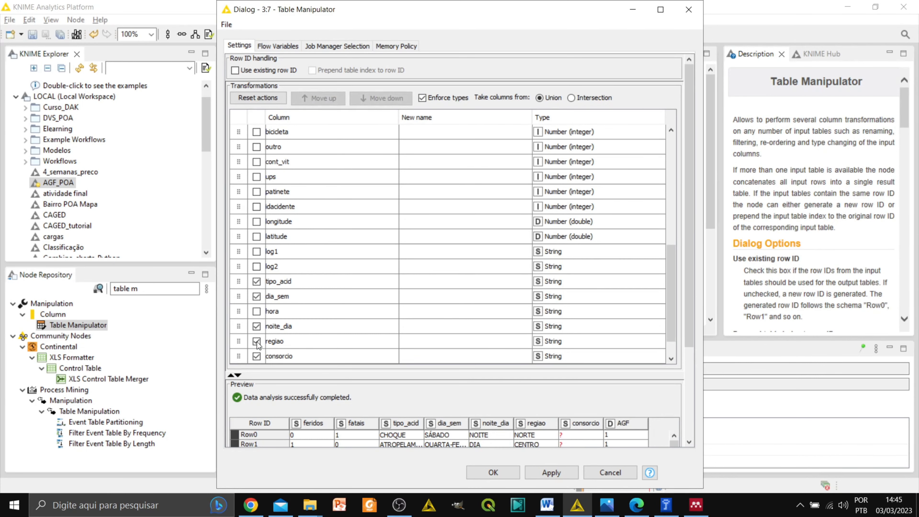
pyautogui.click(256, 356)
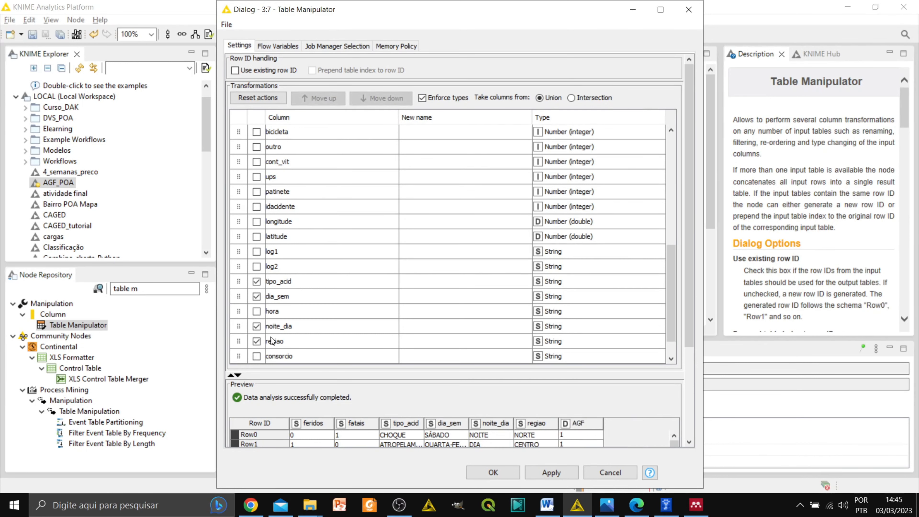
# Look through the preview rows and exclude the fatais and feridos columns from the Table Manipulator output
pyautogui.scroll(-10, 578, 441)
pyautogui.scroll(3, 578, 441)
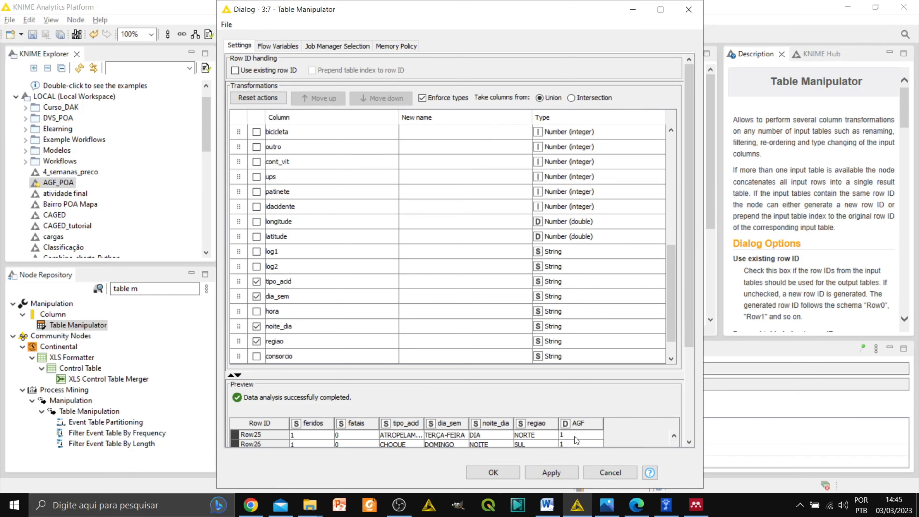
pyautogui.scroll(4, 258, 183)
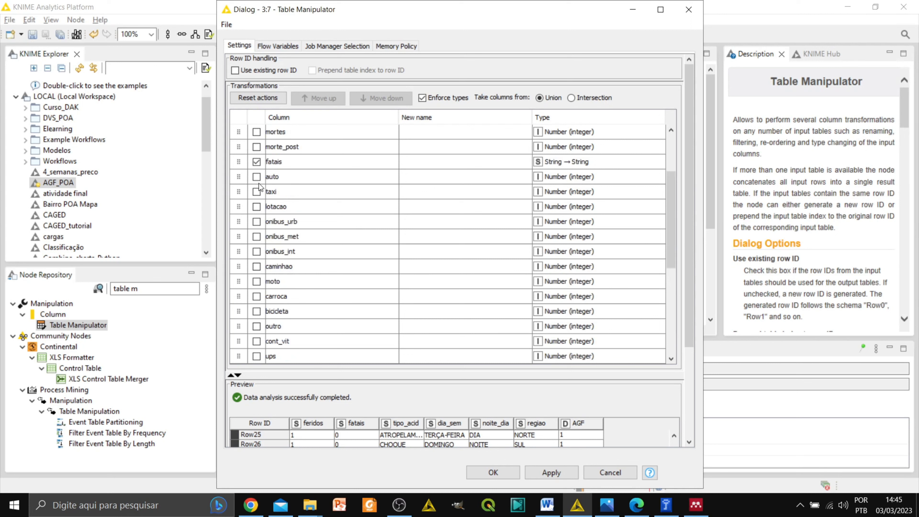
pyautogui.click(257, 165)
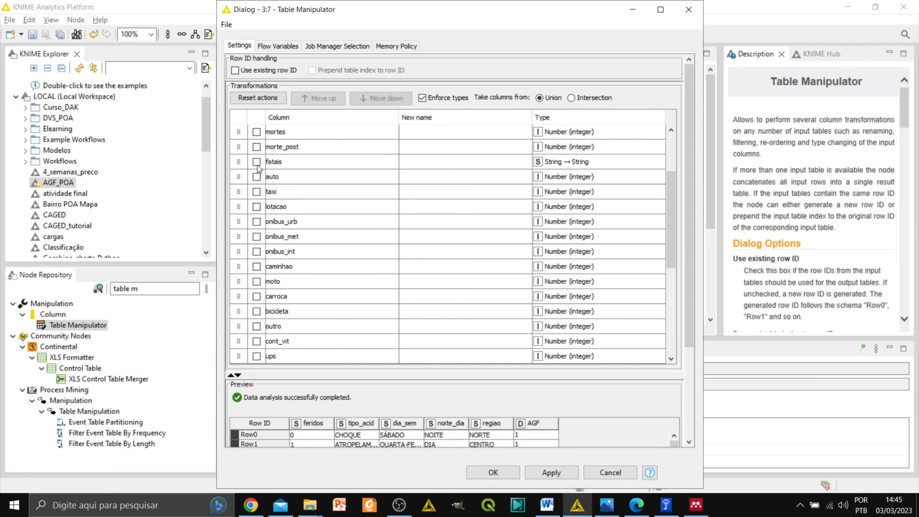
pyautogui.scroll(1, 257, 165)
pyautogui.click(259, 146)
pyautogui.click(257, 146)
# Set the AGF column's type to String → String in the Table Manipulator
pyautogui.scroll(-8, 380, 250)
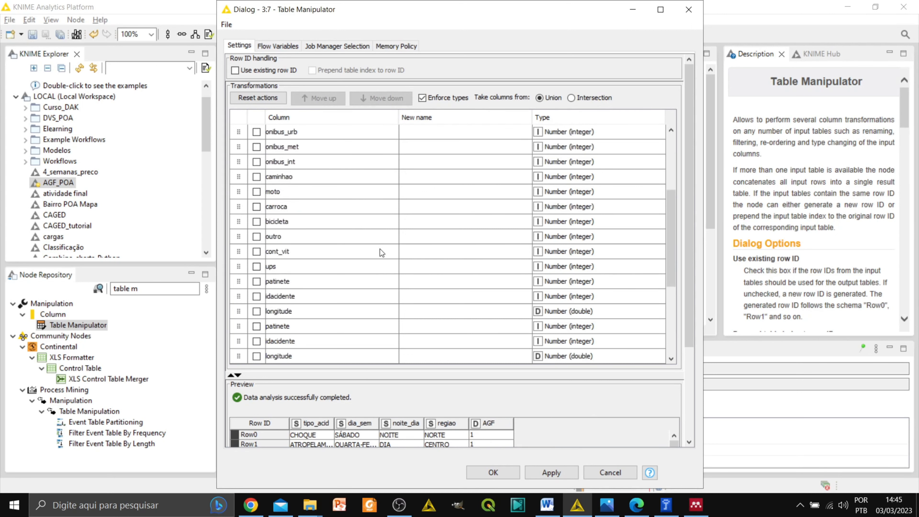
pyautogui.click(642, 340)
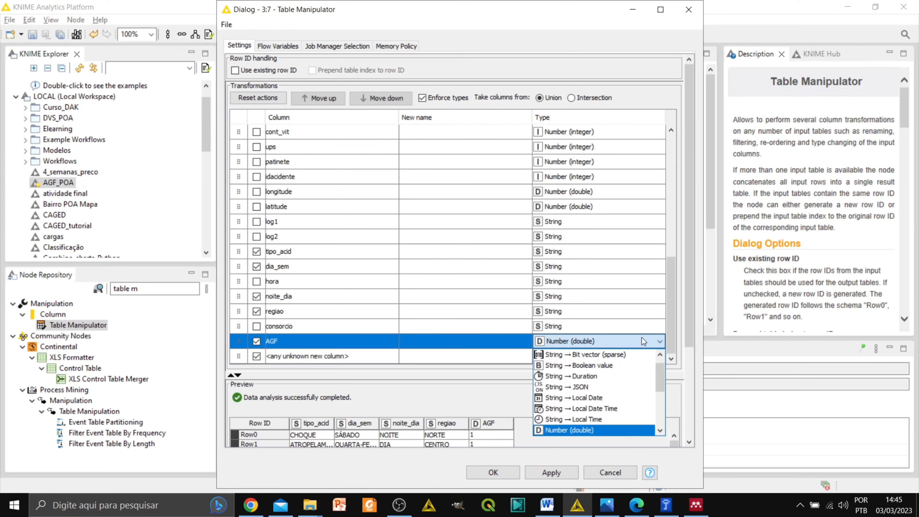
pyautogui.moveTo(661, 383); pyautogui.dragTo(661, 391)
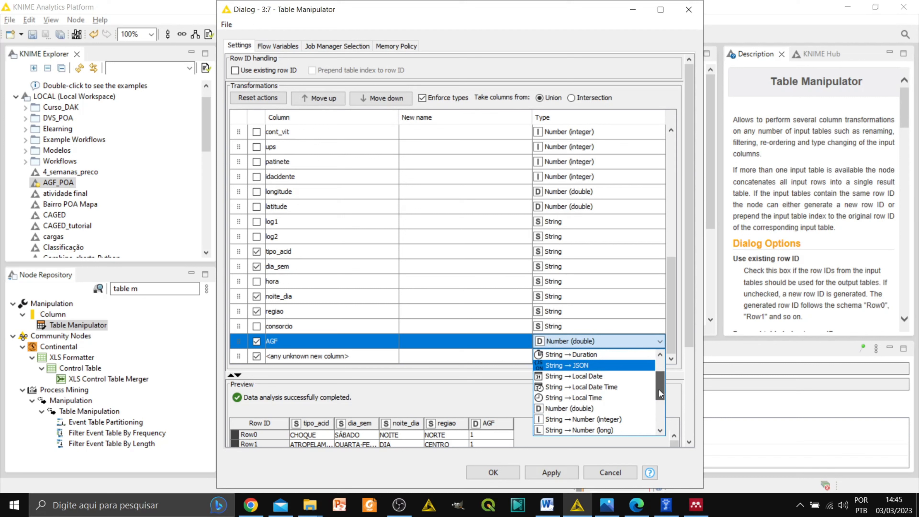
pyautogui.scroll(-3, 629, 399)
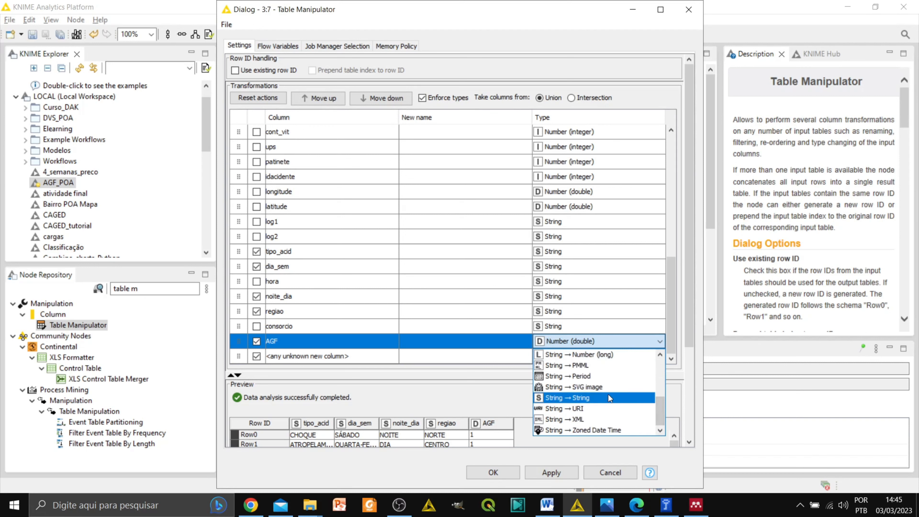
pyautogui.click(599, 398)
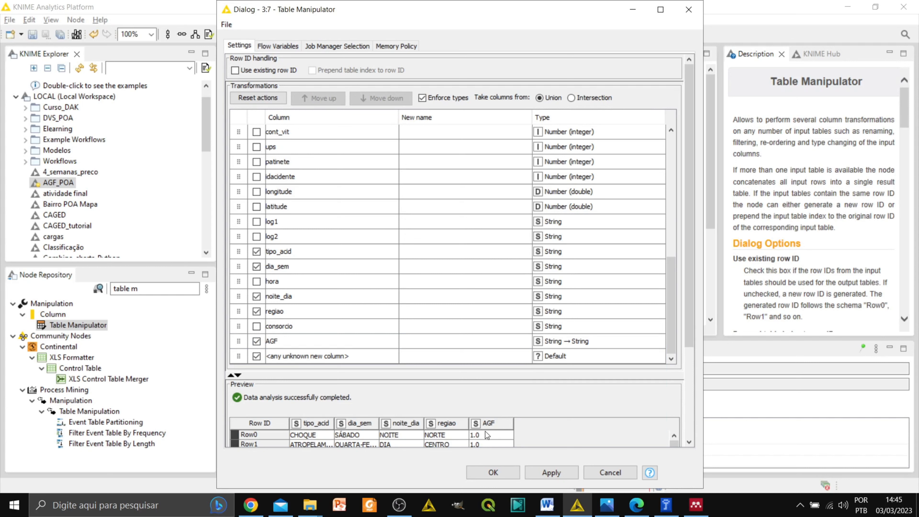
# Check the preview rows, accept the Table Manipulator configuration and execute the node
pyautogui.scroll(-12, 488, 440)
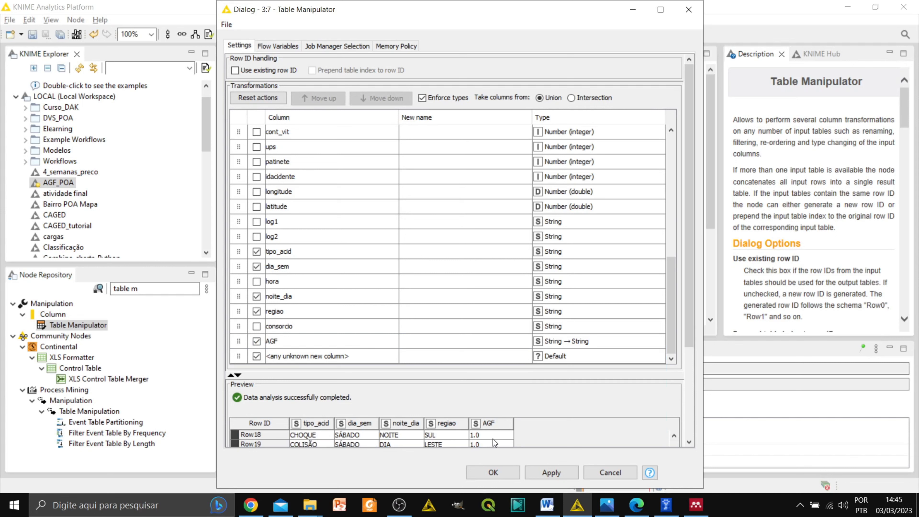
pyautogui.scroll(12, 493, 439)
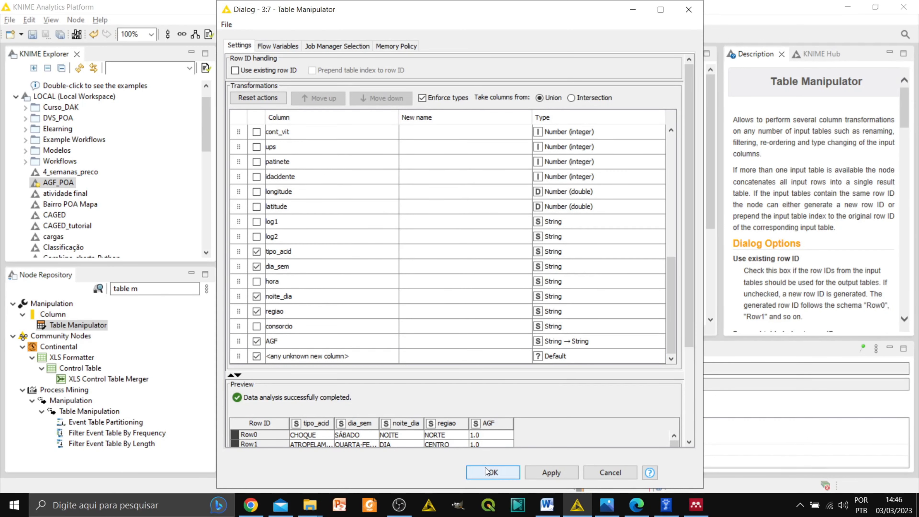
pyautogui.click(493, 473)
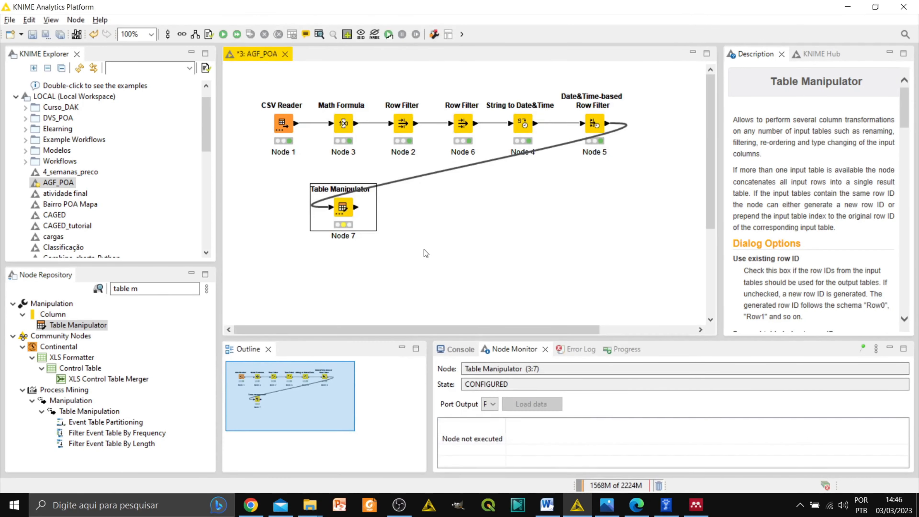
pyautogui.rightClick(340, 206)
pyautogui.click(363, 205)
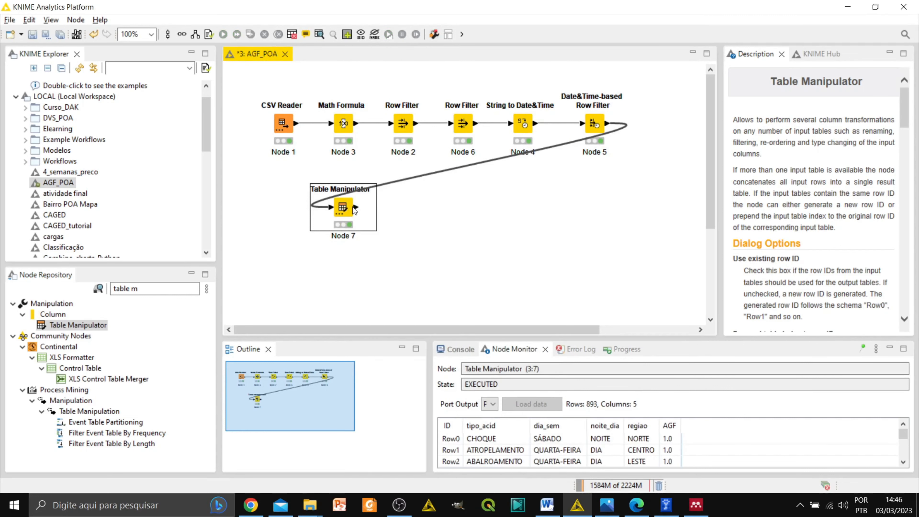
# Search the node repository for "Apri" and clear the search term
pyautogui.click(180, 294)
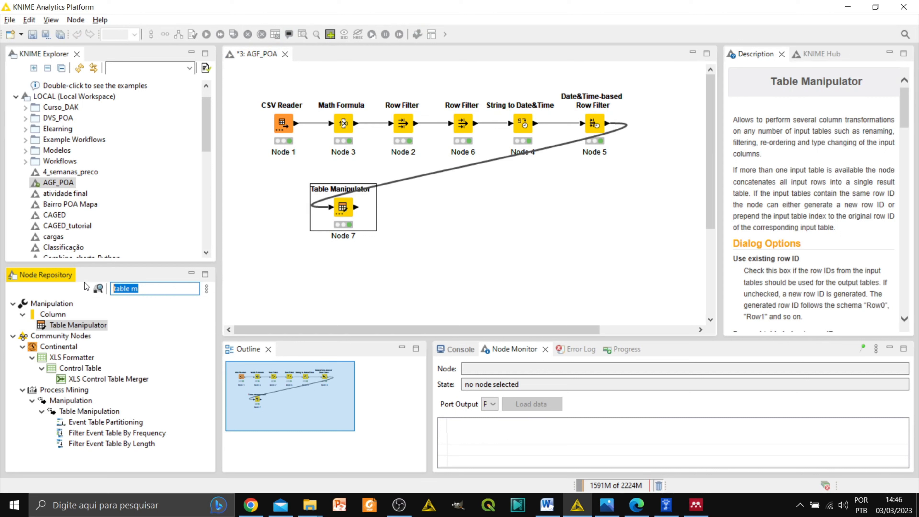
pyautogui.write('Apri')
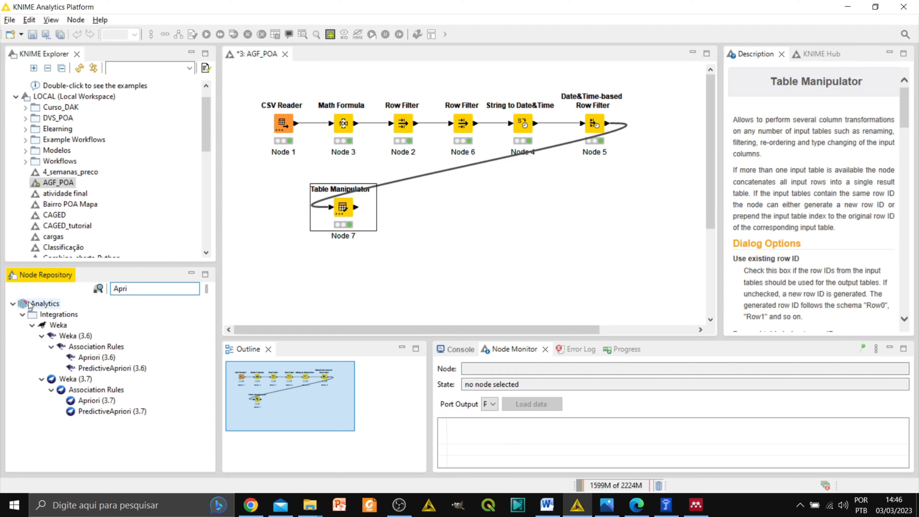
pyautogui.doubleClick(131, 288)
pyautogui.press('BackSpace')
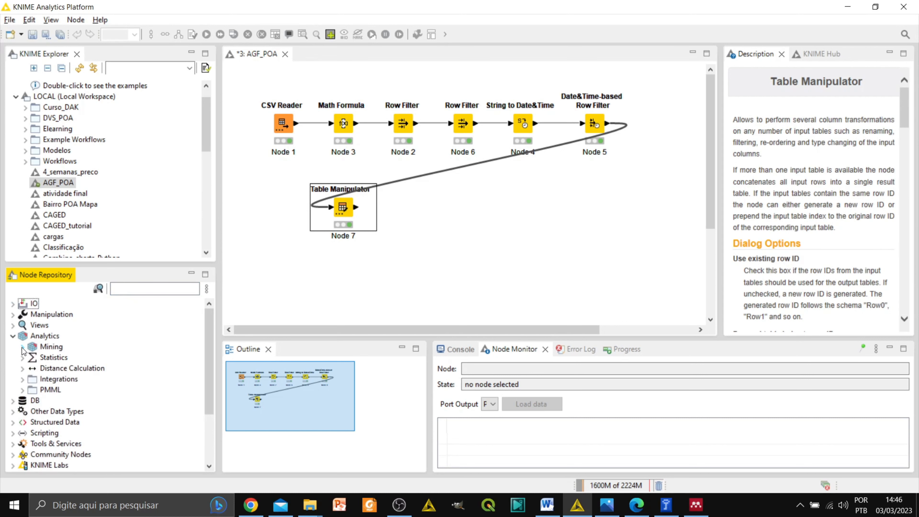
# Browse the Mining and Integrations categories under Analytics in the node repository and expand Weka to examine its available versions
pyautogui.click(23, 348)
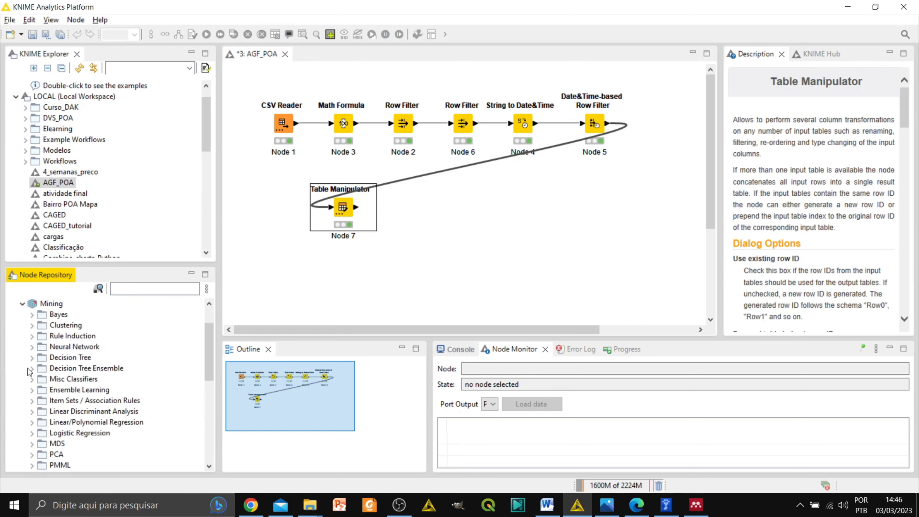
pyautogui.scroll(-3, 32, 372)
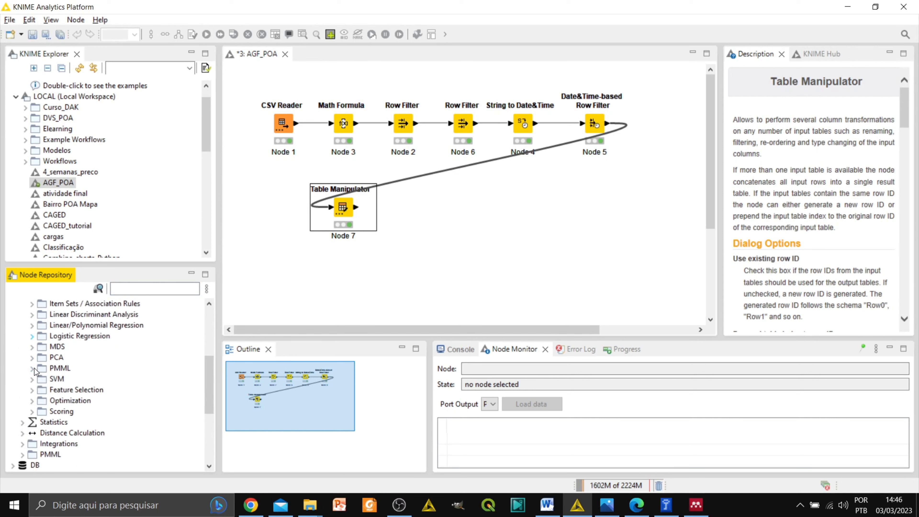
pyautogui.click(22, 444)
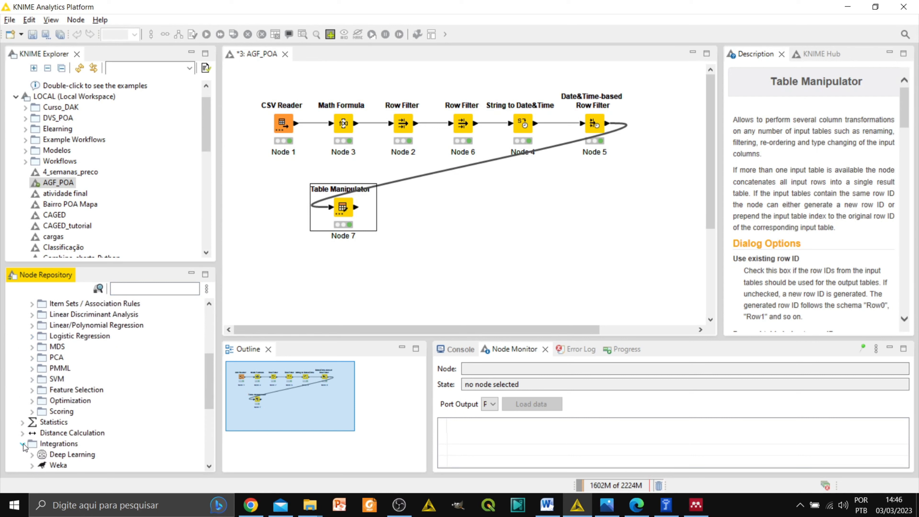
pyautogui.scroll(4, 23, 448)
pyautogui.click(22, 347)
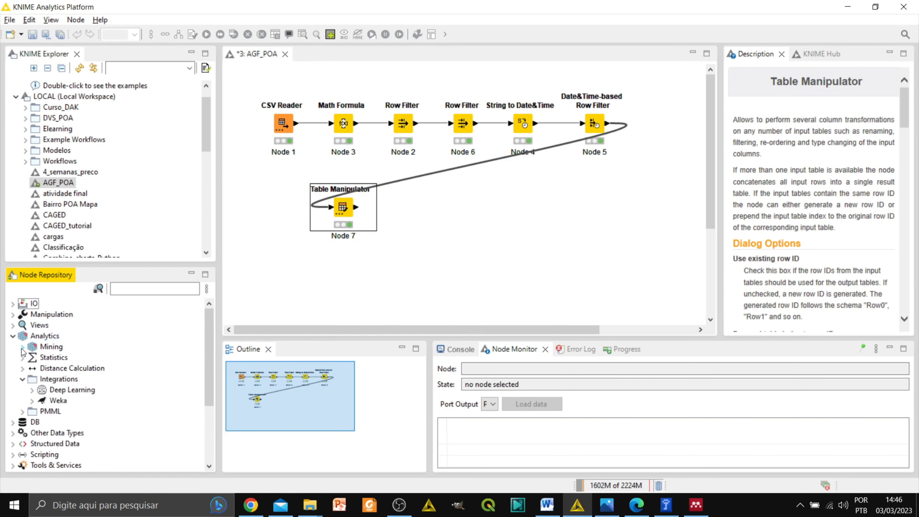
pyautogui.click(22, 347)
pyautogui.scroll(-5, 24, 344)
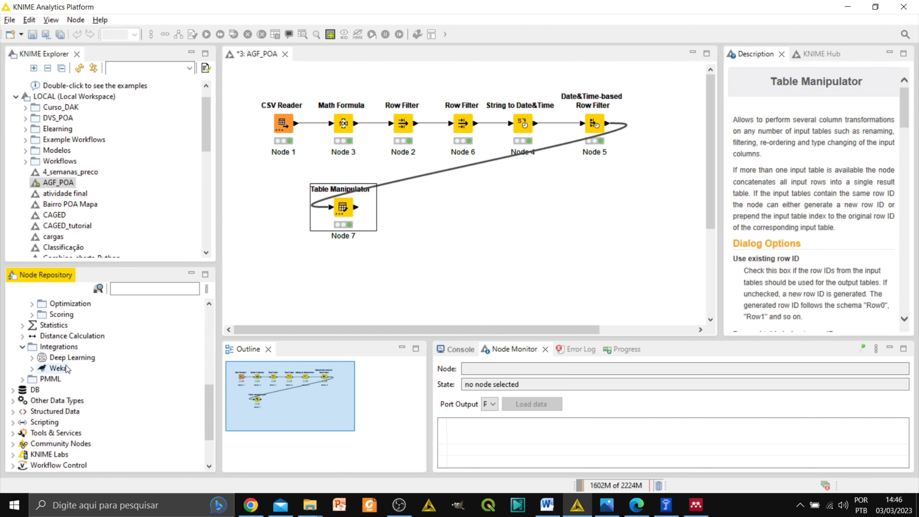
pyautogui.click(31, 368)
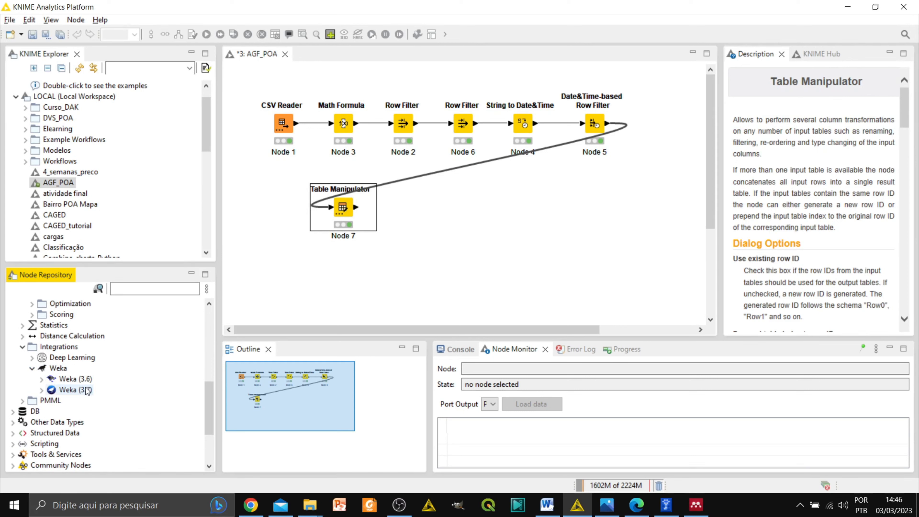
# Find the weka extensions across all available software sites, mark KNIME Weka Data Mining Integration (3.7), and leave without installing
pyautogui.click(100, 21)
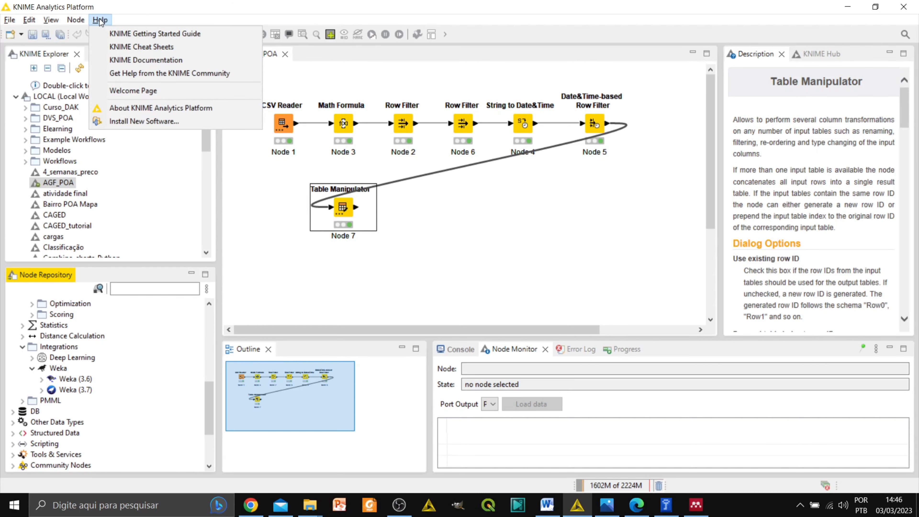
pyautogui.click(145, 125)
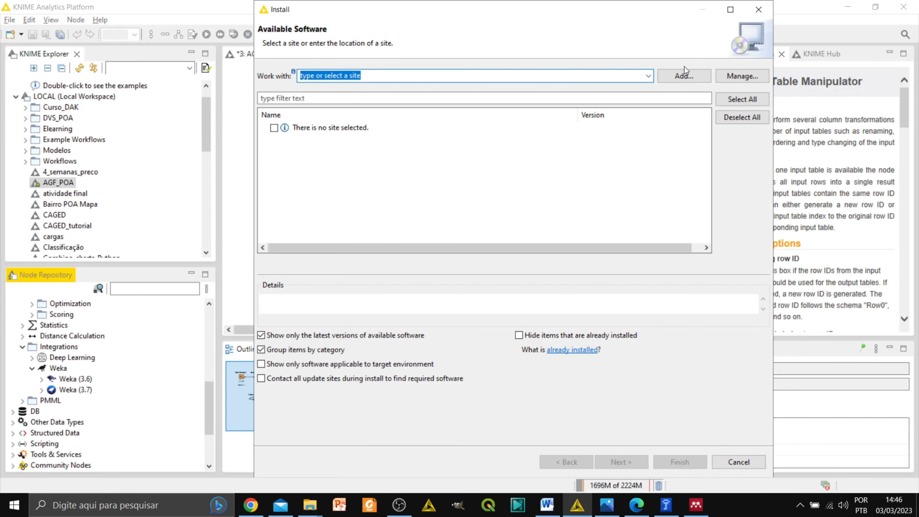
pyautogui.click(653, 81)
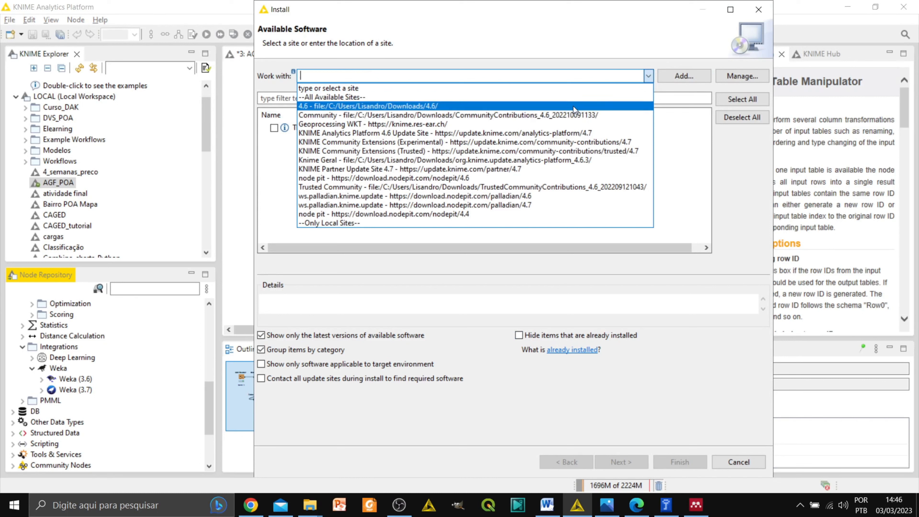
pyautogui.click(572, 97)
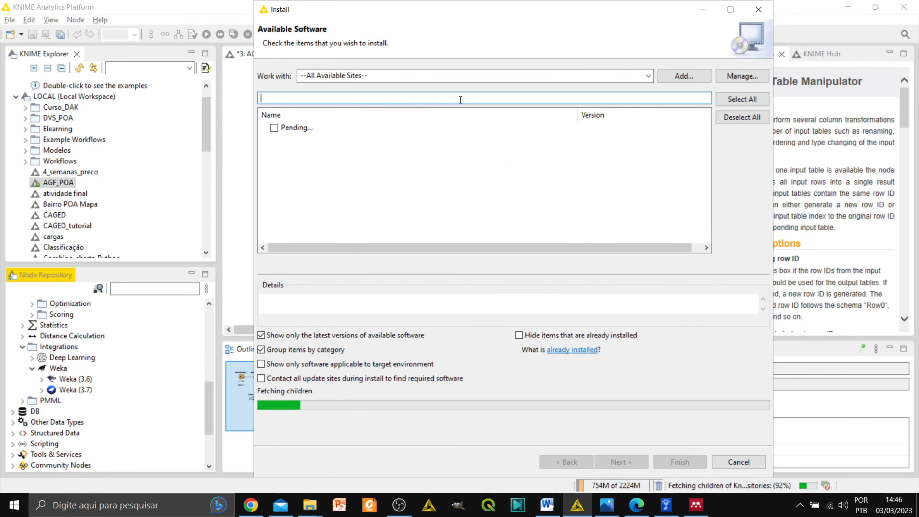
pyautogui.write('wek')
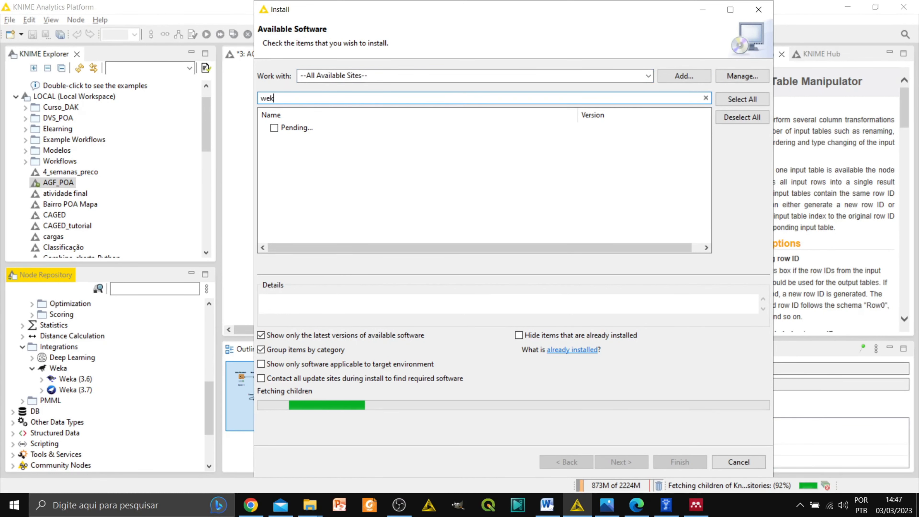
pyautogui.write('a')
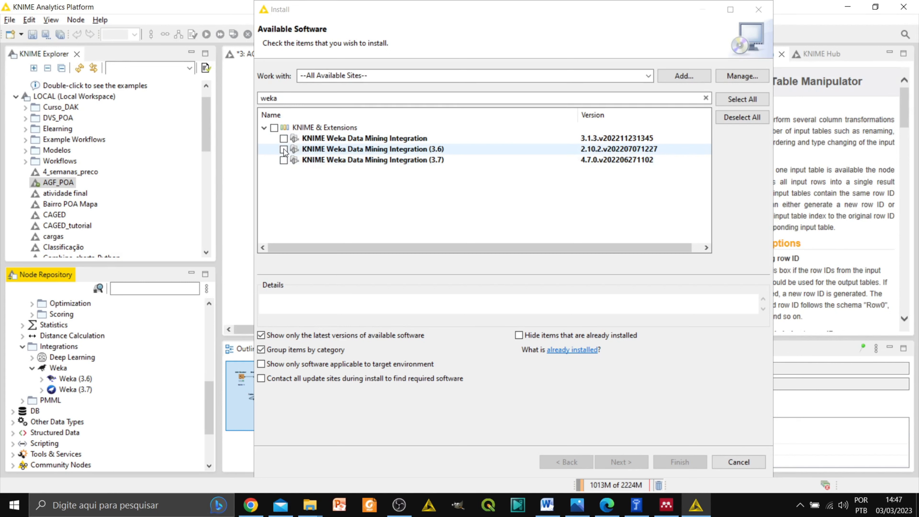
pyautogui.click(284, 160)
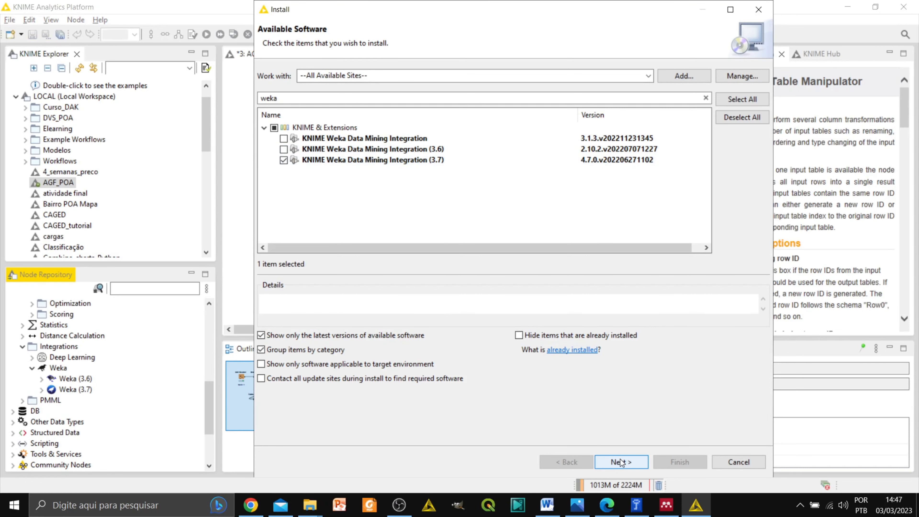
pyautogui.click(761, 8)
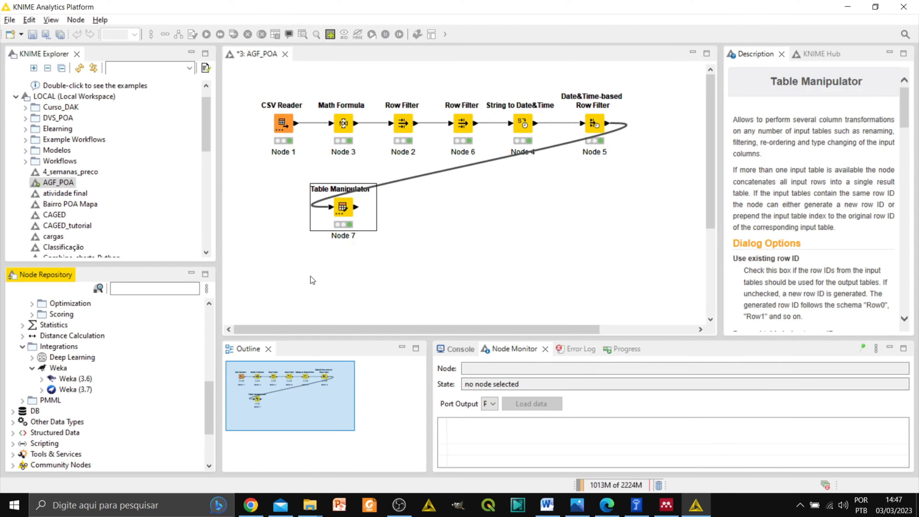
# Add the Apriori (3.7) node from the Weka (3.7) Association Rules category and connect the Table Manipulator output to it
pyautogui.click(42, 390)
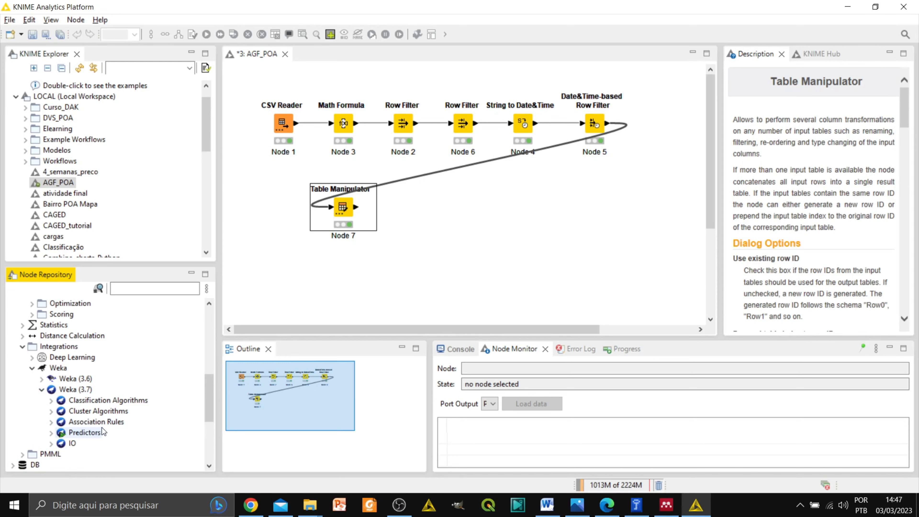
pyautogui.click(50, 423)
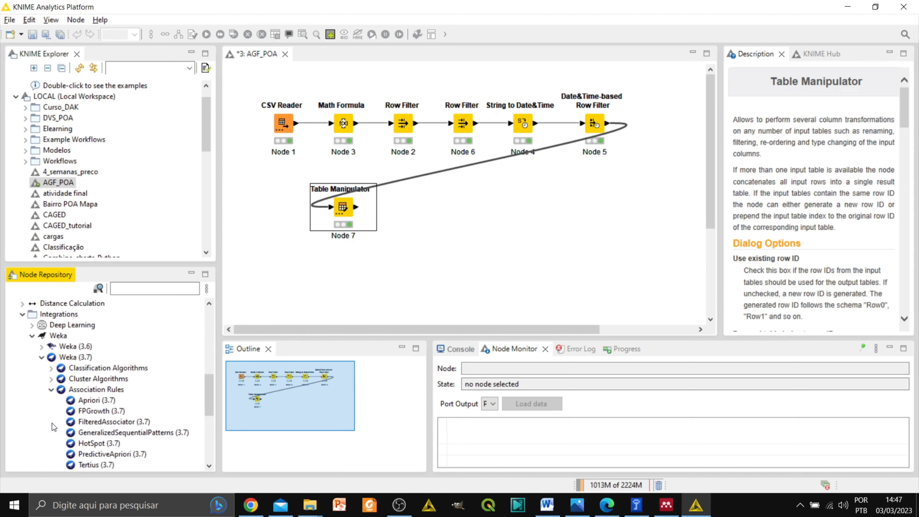
pyautogui.click(86, 400)
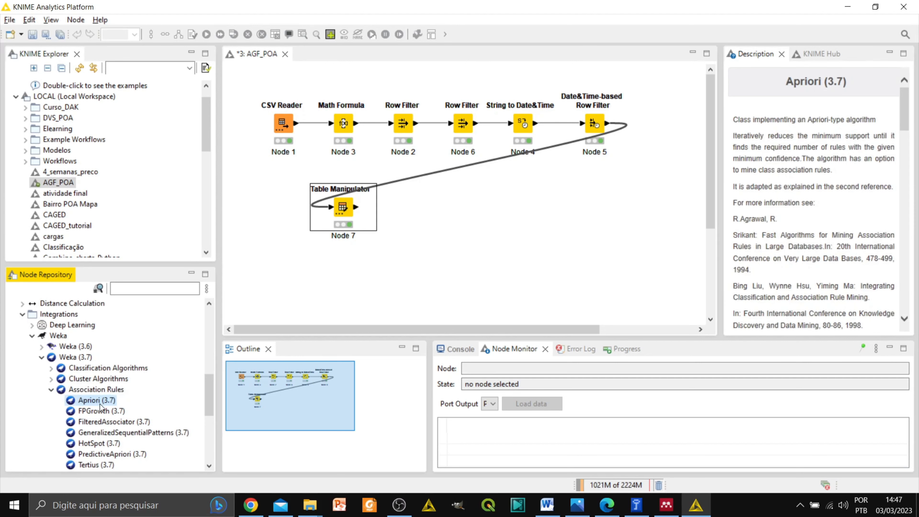
pyautogui.moveTo(93, 404); pyautogui.dragTo(440, 209)
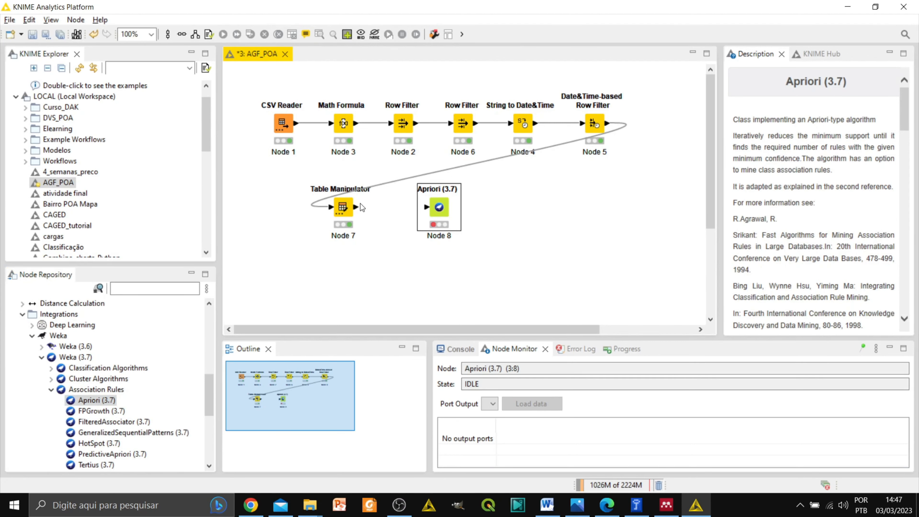
pyautogui.moveTo(355, 208); pyautogui.dragTo(438, 208)
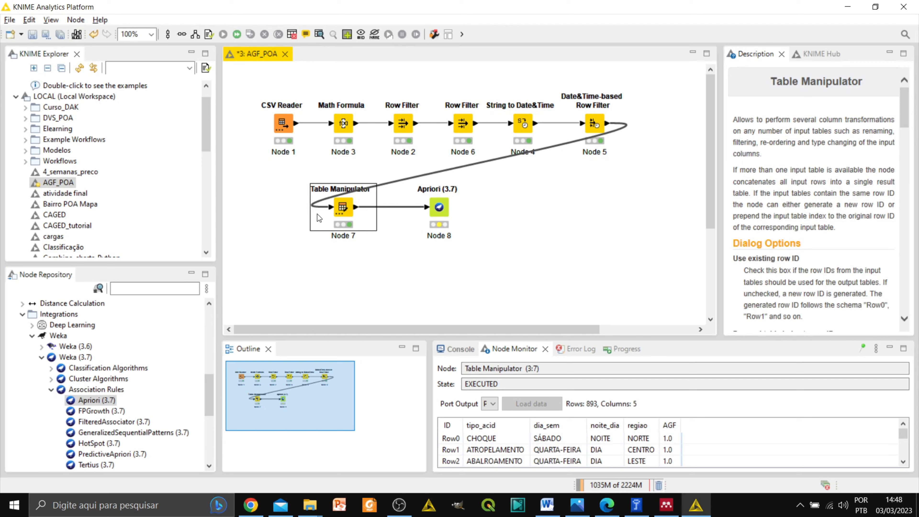
# Read the Apriori (3.7) node description, then consult the Apriori algorithm explanation in ChatGPT in the browser and return to KNIME
pyautogui.click(444, 213)
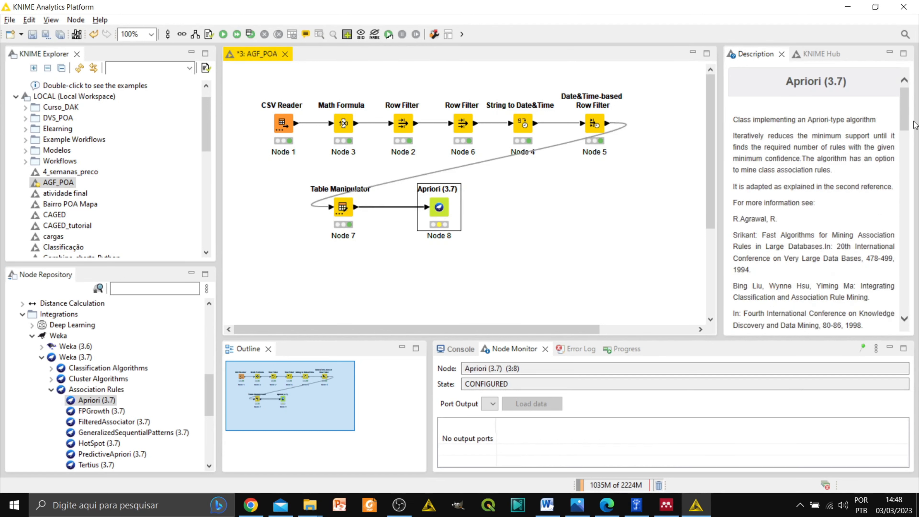
pyautogui.moveTo(907, 118); pyautogui.dragTo(908, 150)
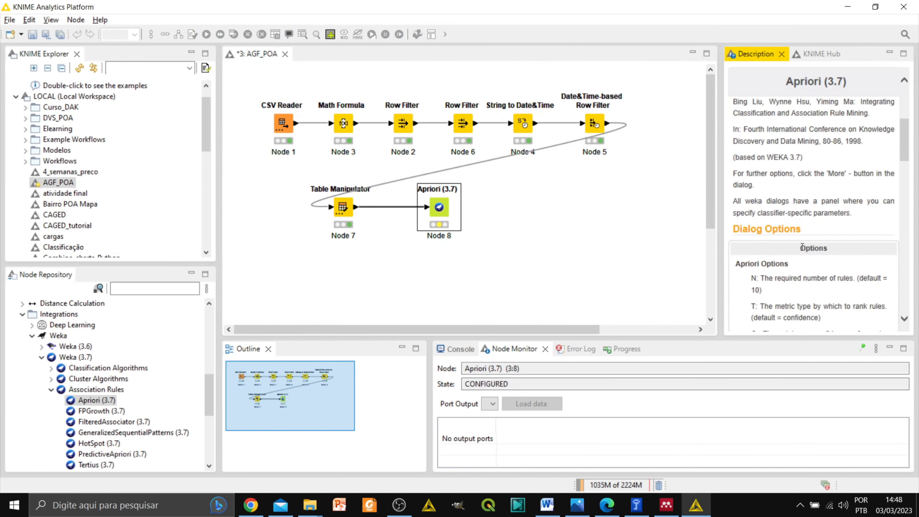
pyautogui.click(608, 506)
pyautogui.scroll(5, 437, 243)
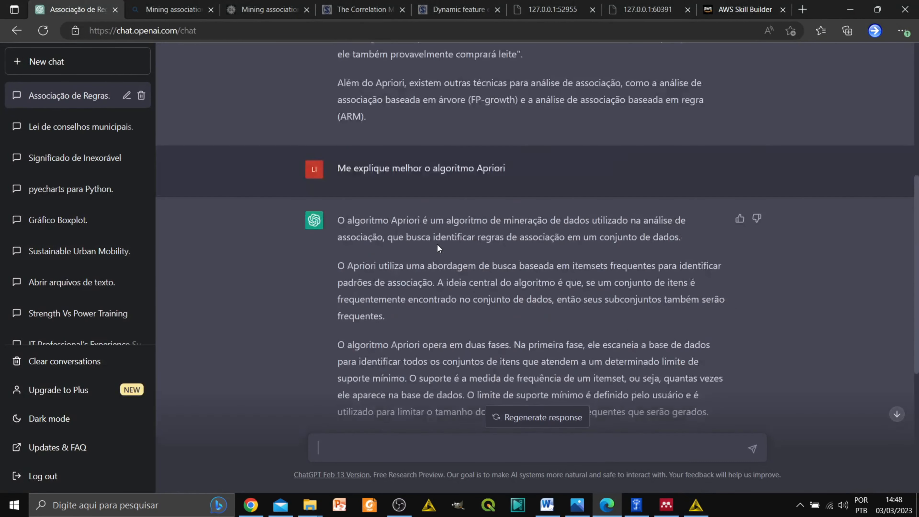
pyautogui.scroll(-5, 437, 244)
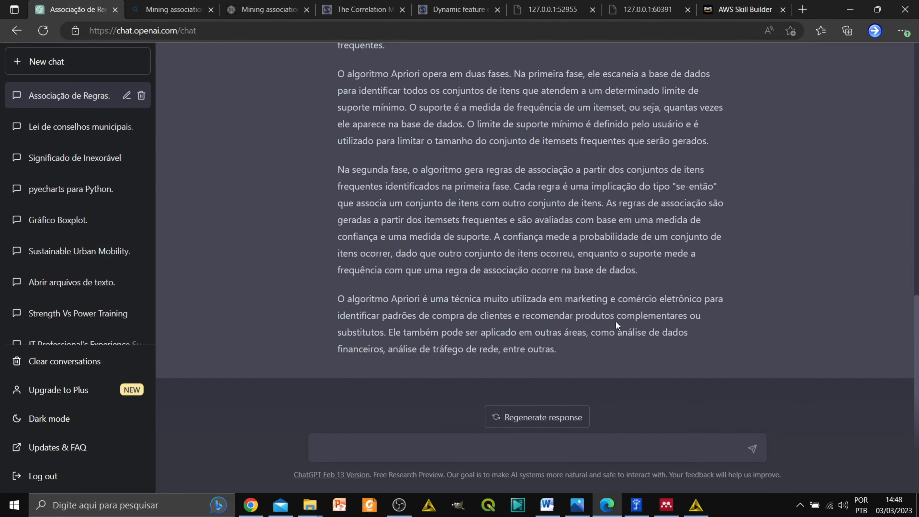
pyautogui.hotkey('alt', 'Tab')
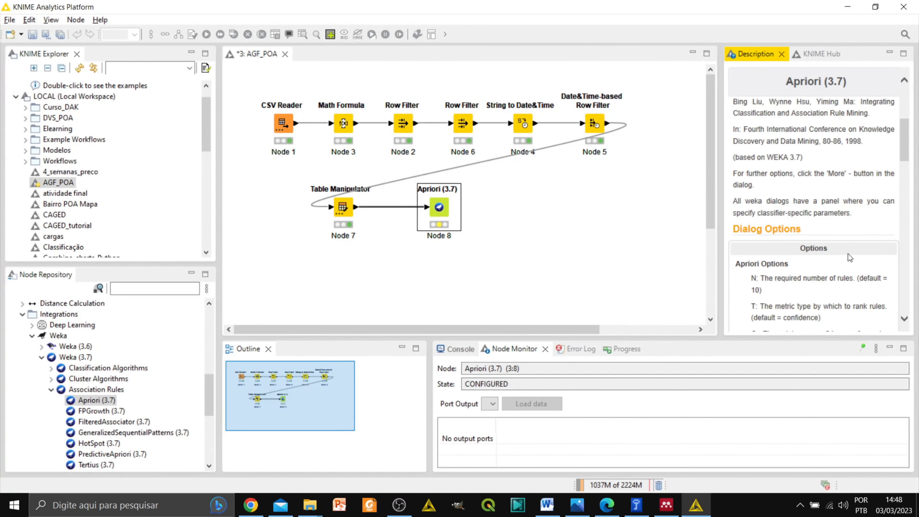
# Open the Apriori (3.7) configuration and examine the detailed algorithm information, including its synopsis and option explanations, in an enlarged window
pyautogui.doubleClick(440, 207)
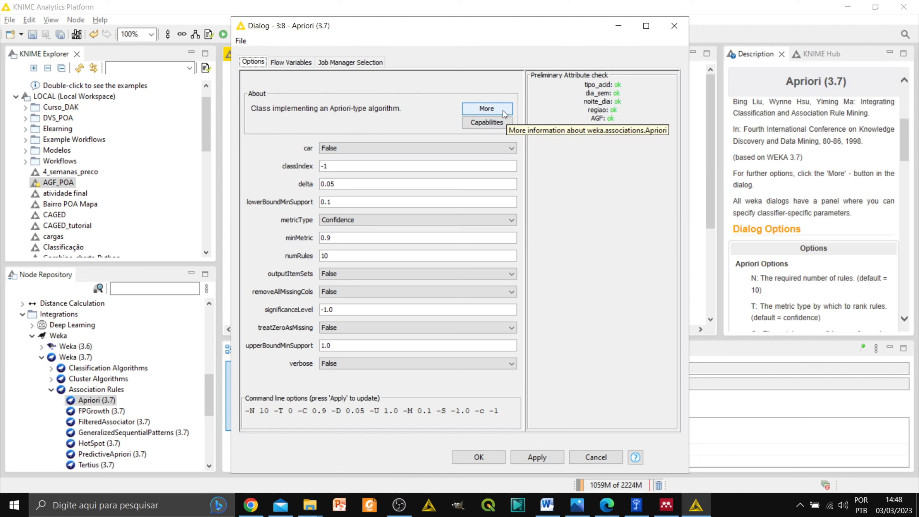
pyautogui.click(486, 109)
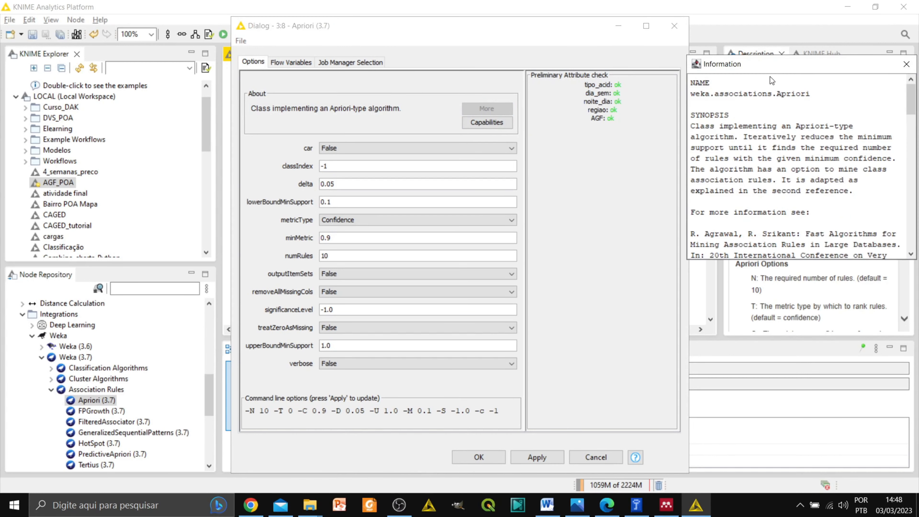
pyautogui.moveTo(799, 67); pyautogui.dragTo(503, 70)
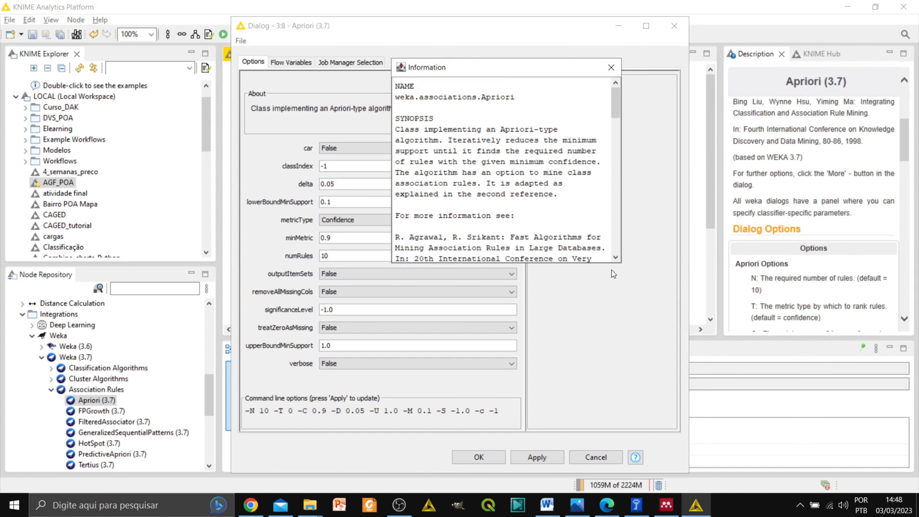
pyautogui.moveTo(623, 265); pyautogui.dragTo(818, 419)
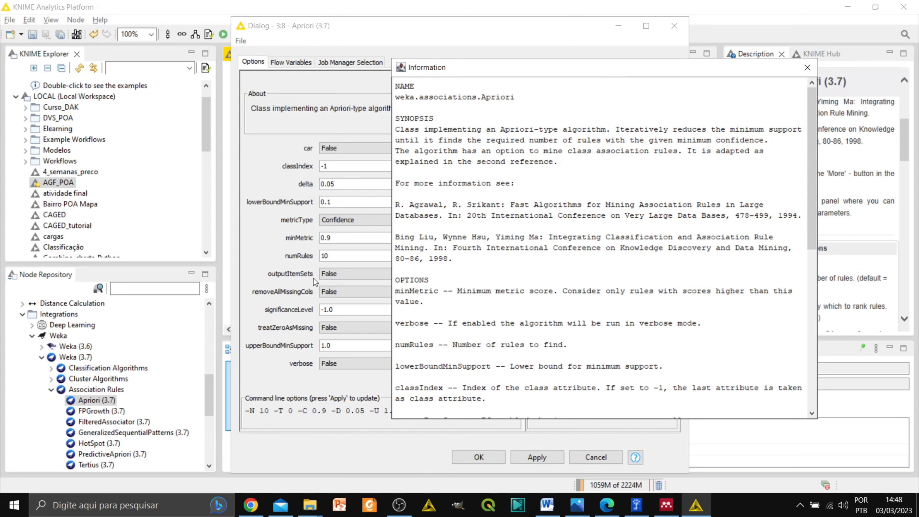
pyautogui.scroll(-1, 446, 297)
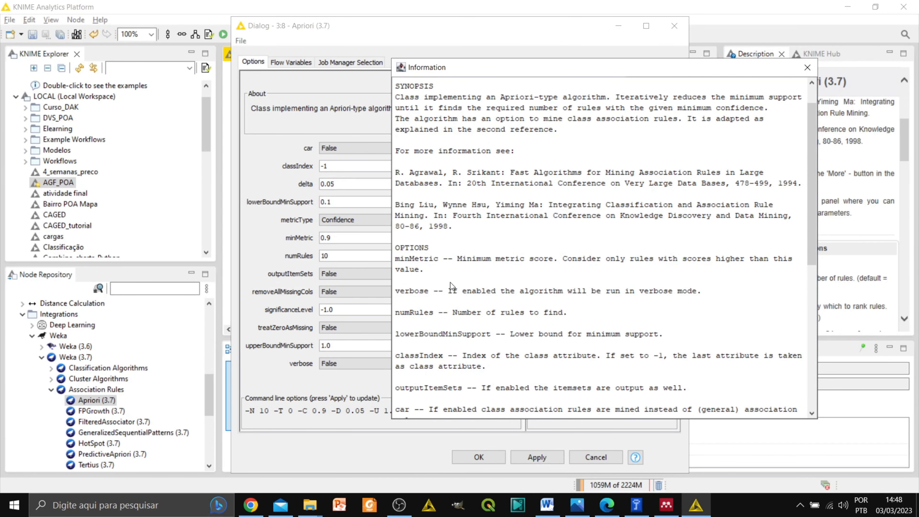
pyautogui.scroll(-1, 450, 283)
pyautogui.scroll(-1, 451, 282)
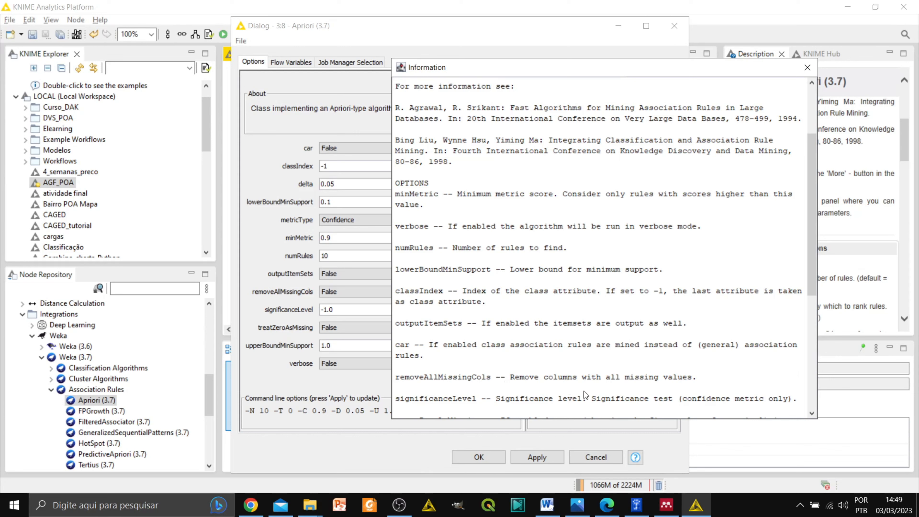
pyautogui.scroll(-1, 541, 324)
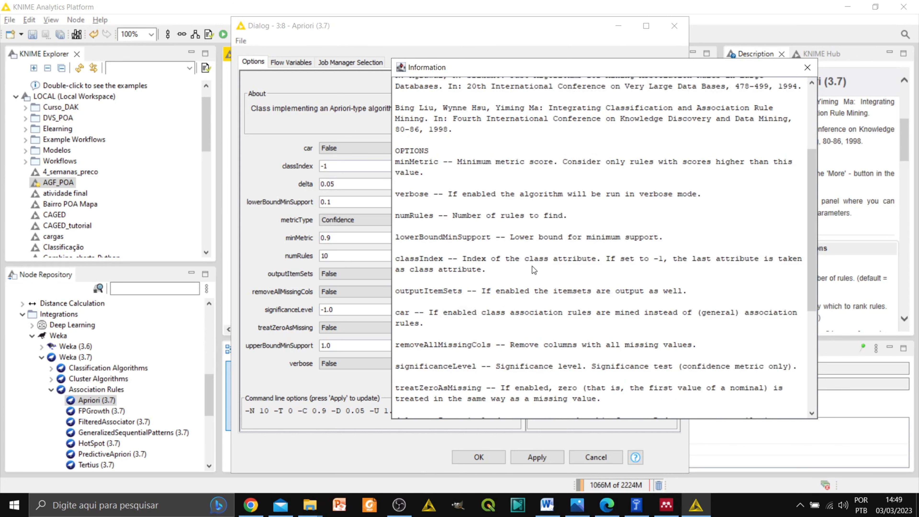
pyautogui.scroll(-3, 534, 280)
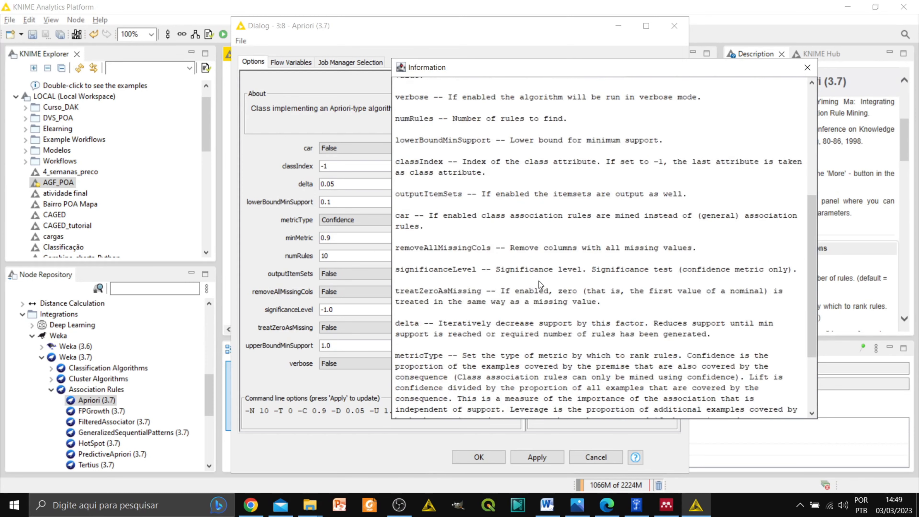
pyautogui.scroll(7, 539, 281)
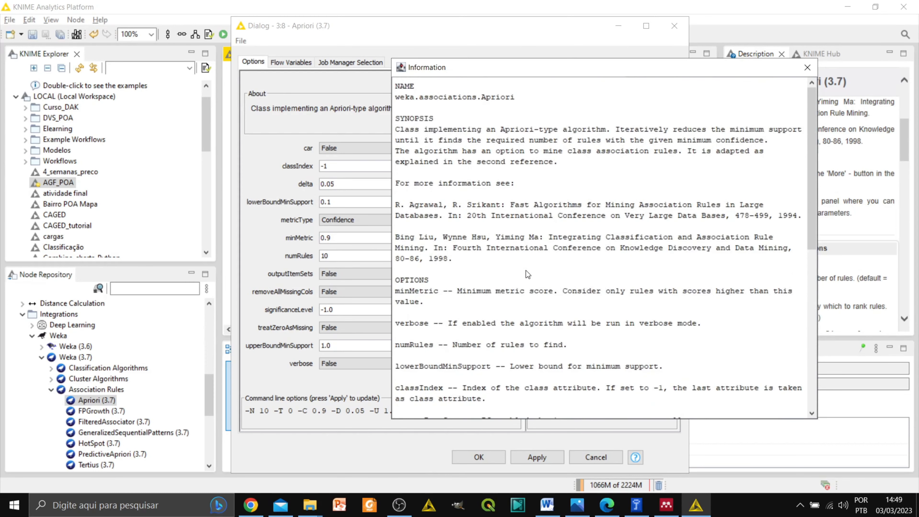
# Copy the whole Apriori information text and submit it to ChatGPT in the browser with the request "Traduza para para portugues do Brasil:"
pyautogui.moveTo(397, 84); pyautogui.dragTo(650, 412)
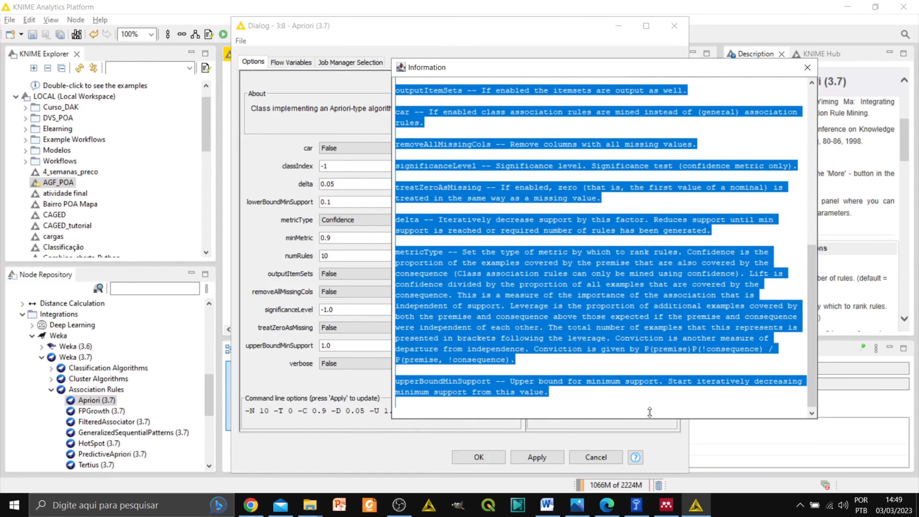
pyautogui.click(607, 506)
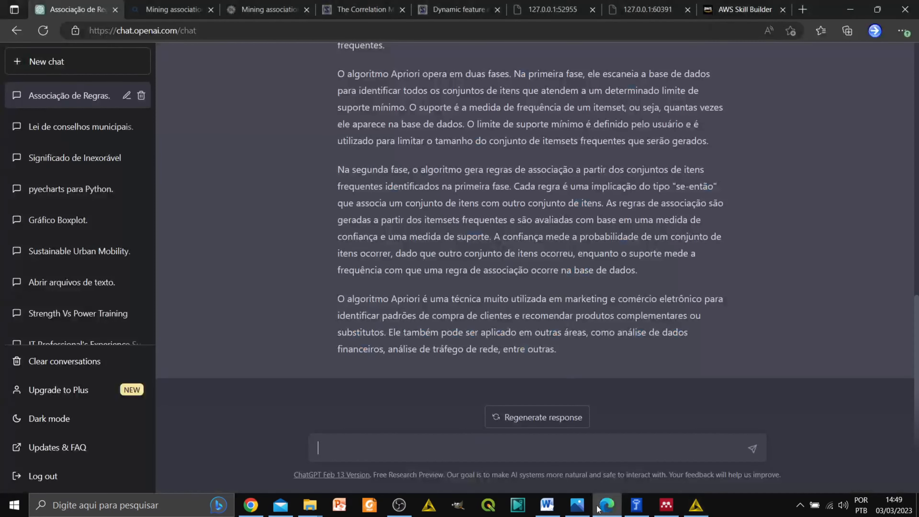
pyautogui.write('T')
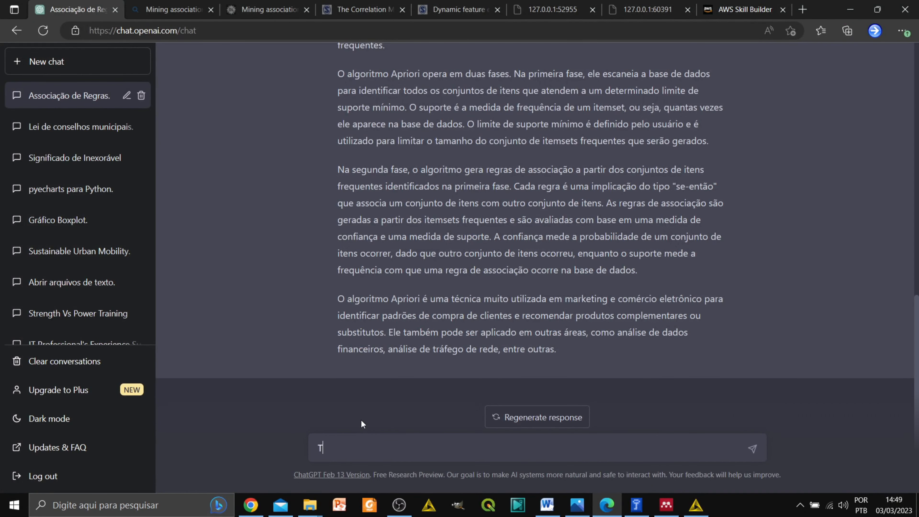
pyautogui.write('raduza para para portu')
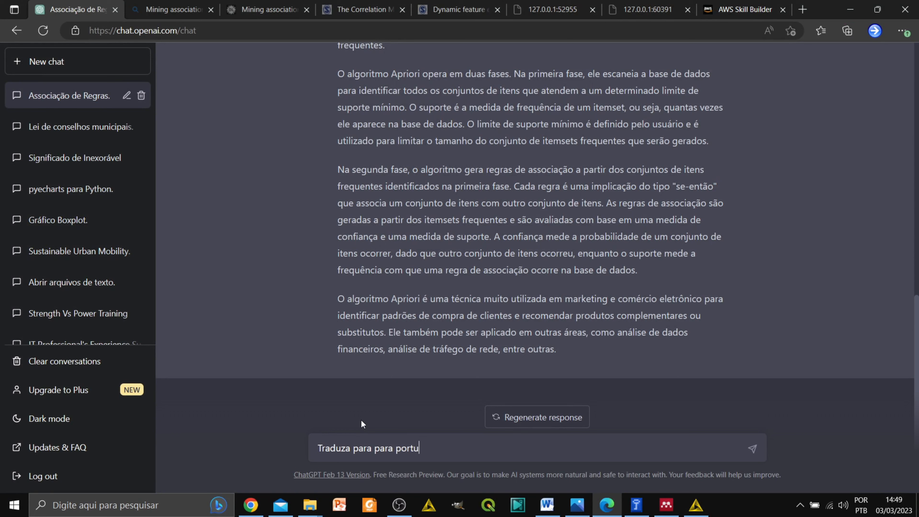
pyautogui.write('gues do Brasil:')
pyautogui.hotkey('ctrl', 'v')
pyautogui.press('Return')
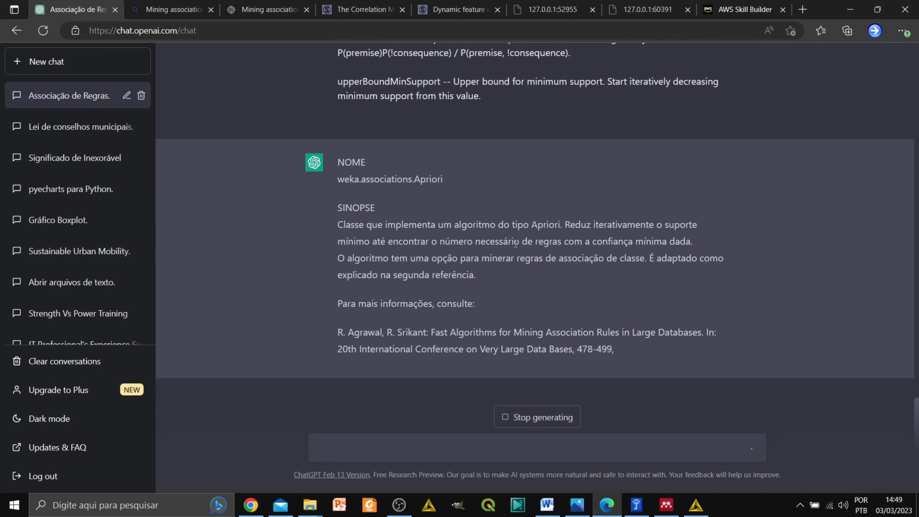
# Return to KNIME, close the Apriori information window and review the delta, metricType and numRules options in the configuration
pyautogui.hotkey('alt', 'Tab')
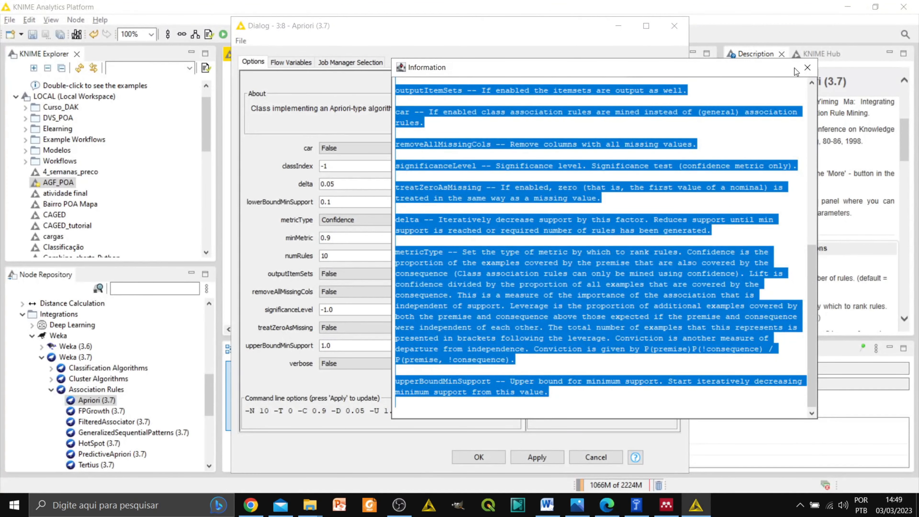
pyautogui.click(807, 67)
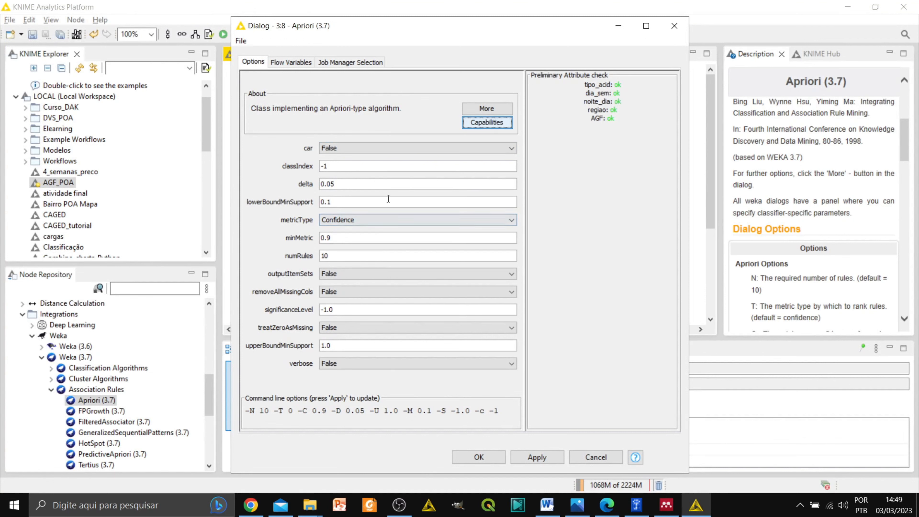
pyautogui.click(336, 185)
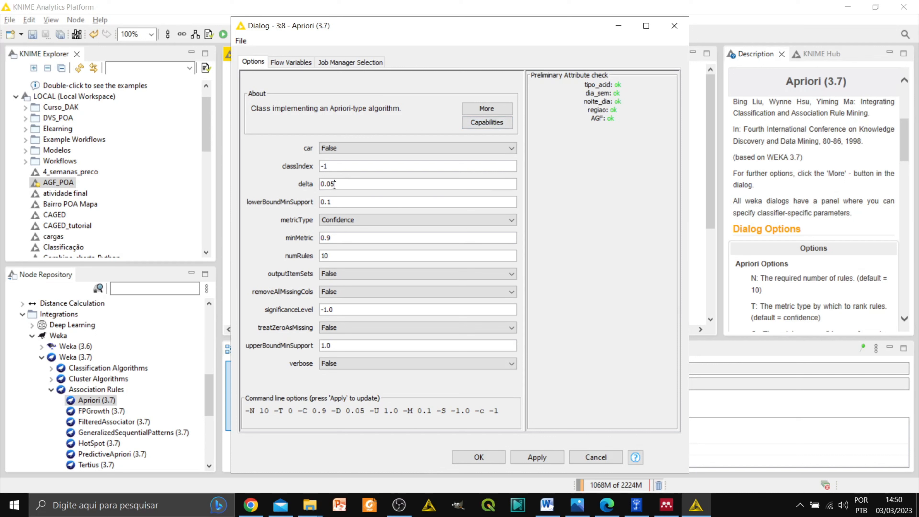
pyautogui.moveTo(336, 184); pyautogui.dragTo(333, 185)
pyautogui.click(339, 219)
pyautogui.click(338, 220)
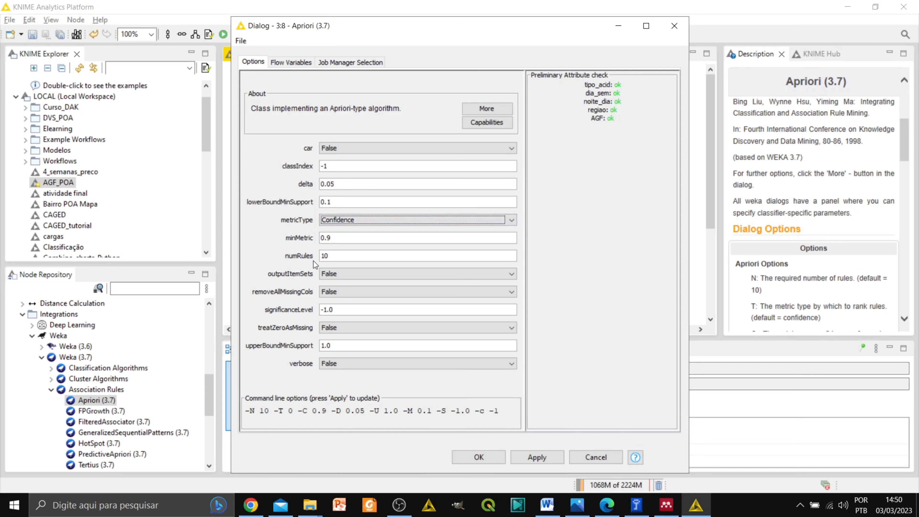
pyautogui.doubleClick(330, 256)
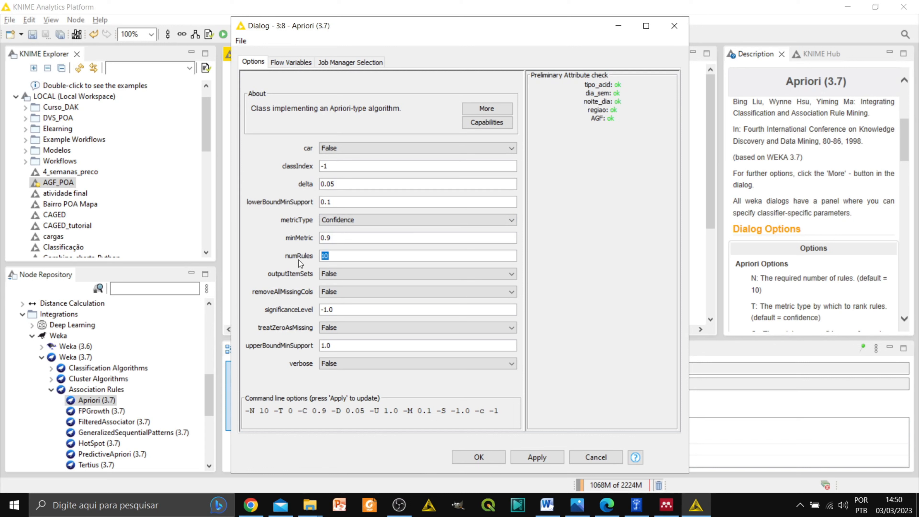
pyautogui.click(344, 260)
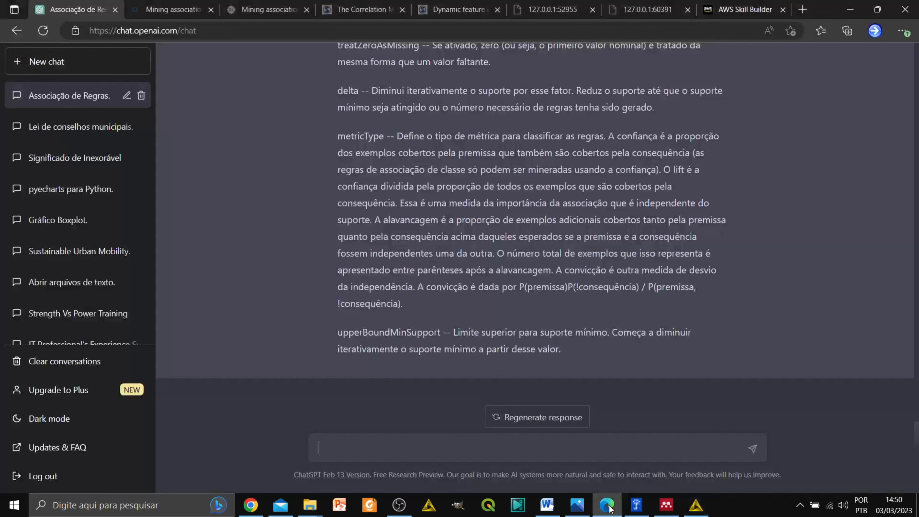
# Read ChatGPT's Portuguese translation of the Apriori option explanations in the browser, including delta and metricType, and return to KNIME
pyautogui.click(597, 479)
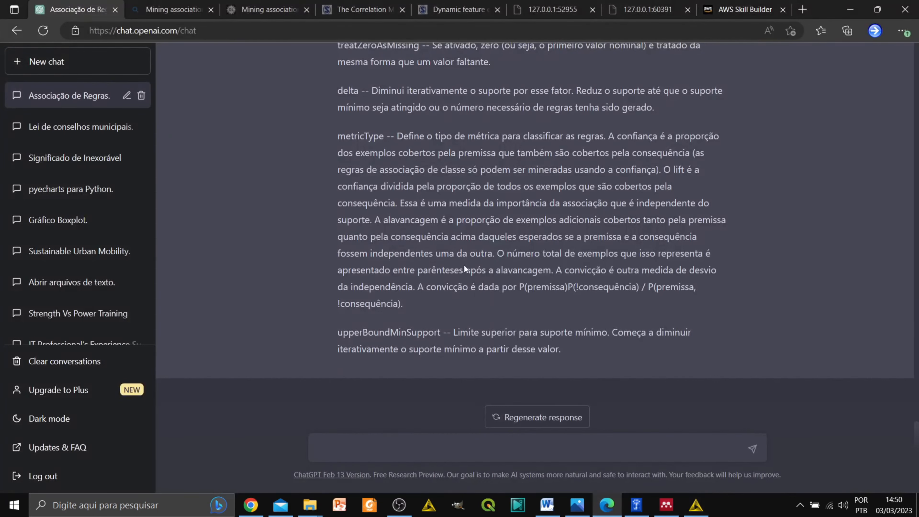
pyautogui.scroll(-2, 478, 281)
pyautogui.scroll(2, 367, 204)
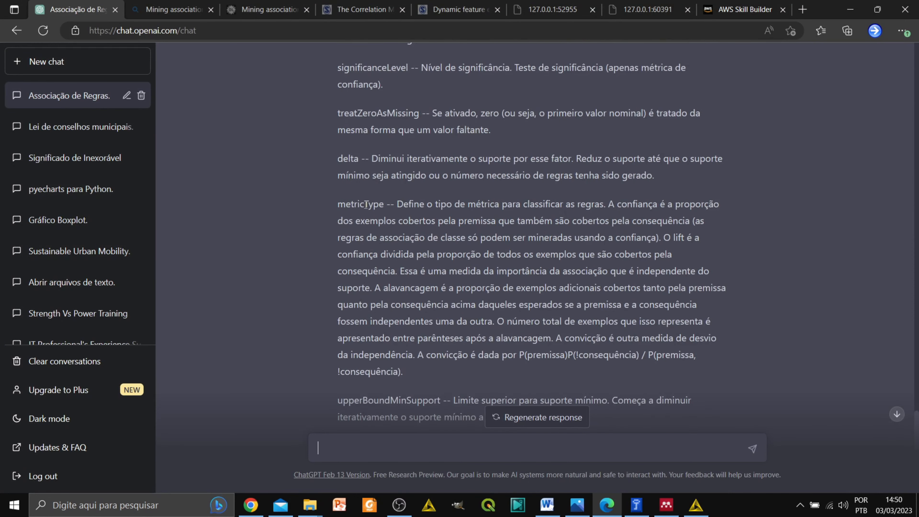
pyautogui.scroll(6, 366, 204)
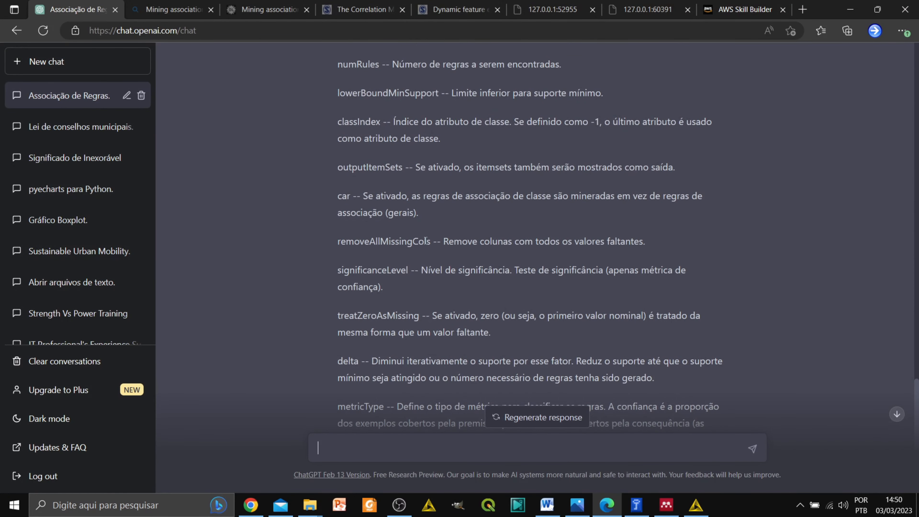
pyautogui.scroll(-2, 427, 240)
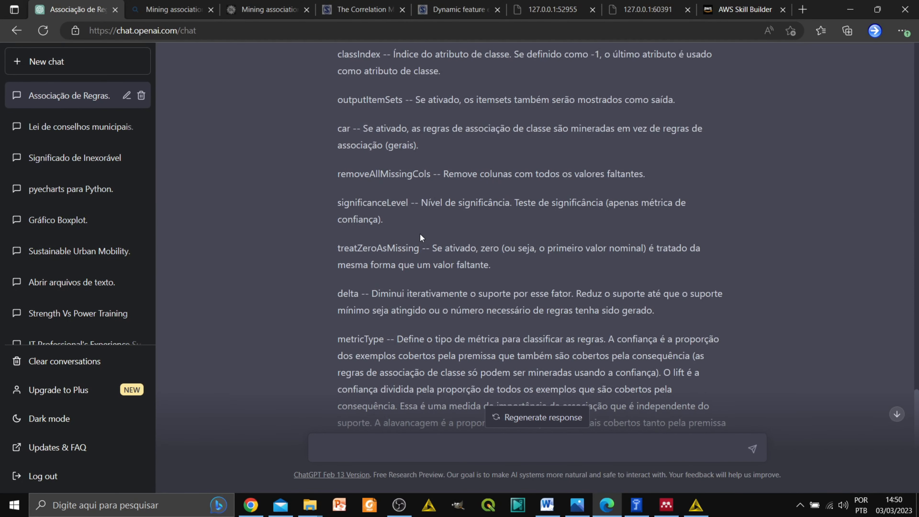
pyautogui.hotkey('alt', 'Tab')
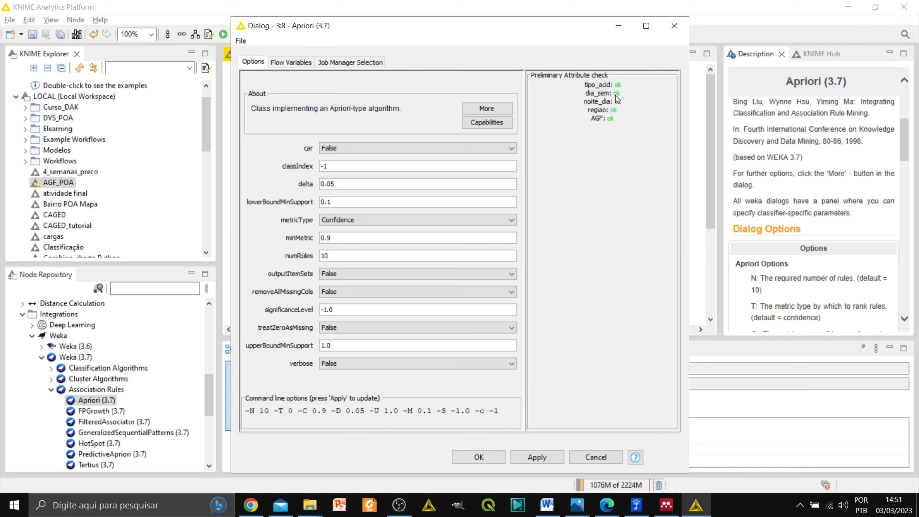
# Accept the Apriori (3.7) configuration with its default options and execute the node
pyautogui.click(491, 457)
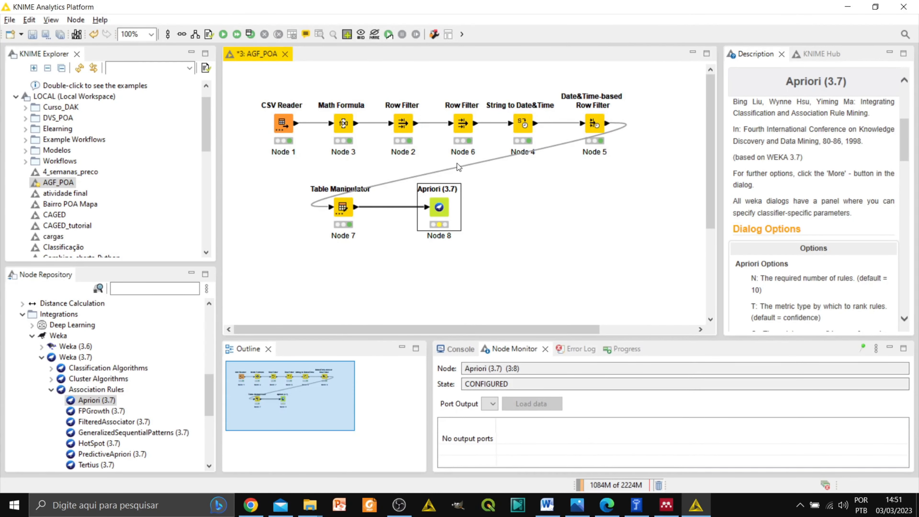
pyautogui.rightClick(440, 206)
pyautogui.click(459, 227)
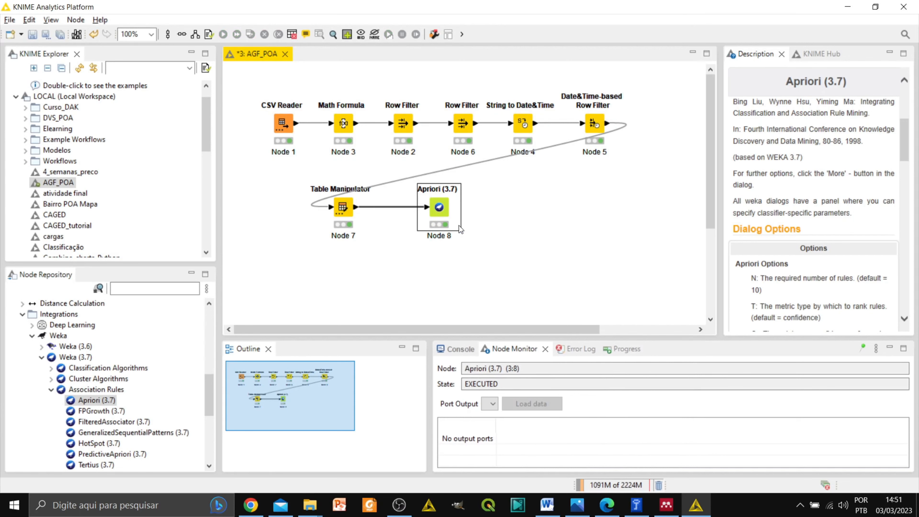
# Open the Weka Node View of the Apriori (3.7) node, reposition it and widen its window to read the best rules
pyautogui.rightClick(439, 206)
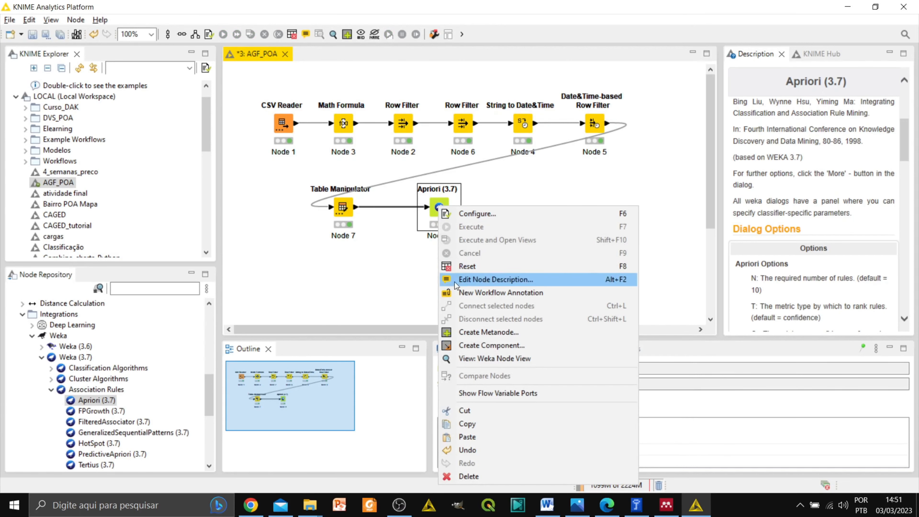
pyautogui.click(472, 360)
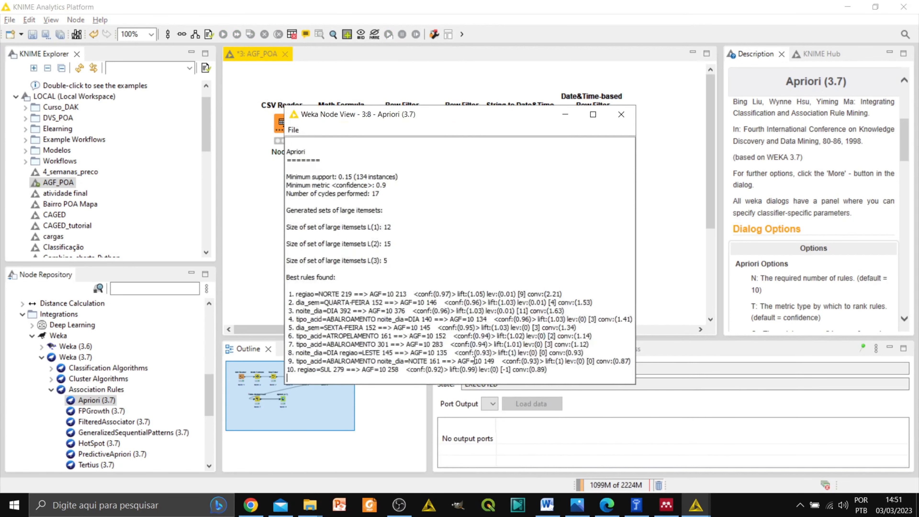
pyautogui.moveTo(502, 117); pyautogui.dragTo(449, 86)
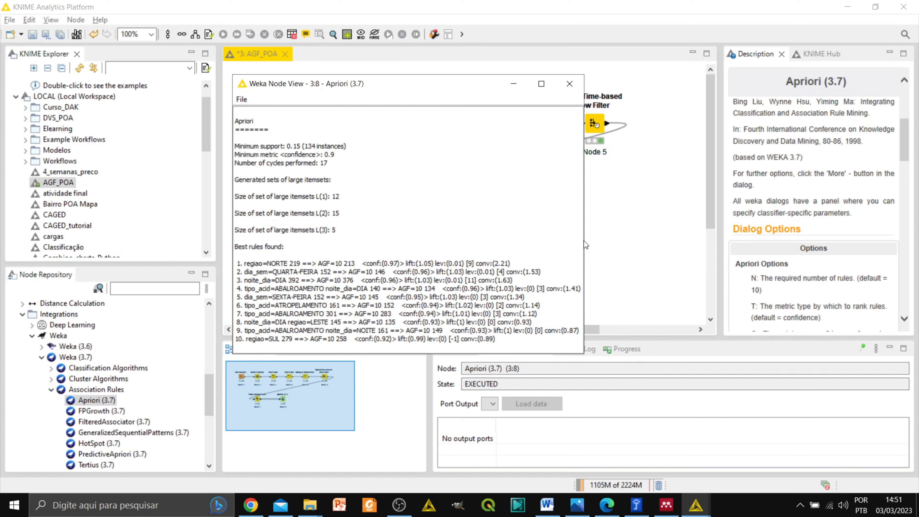
pyautogui.moveTo(585, 236); pyautogui.dragTo(740, 237)
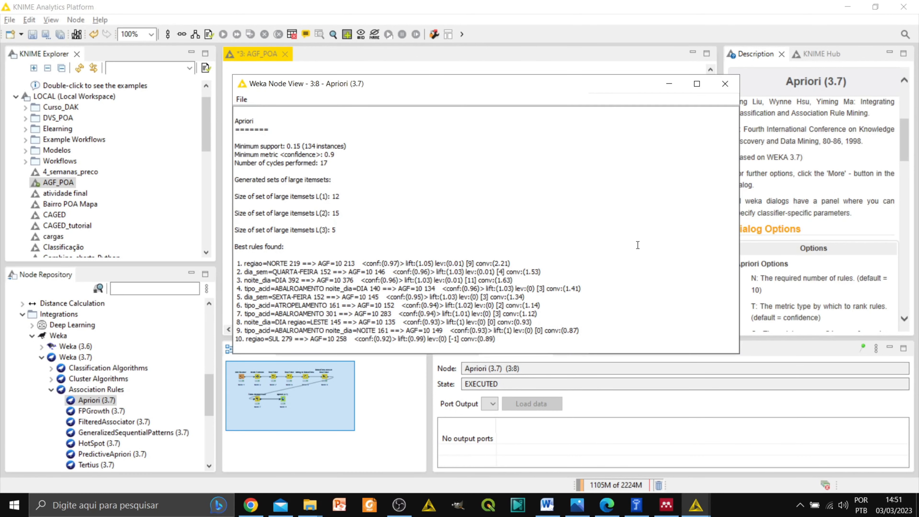
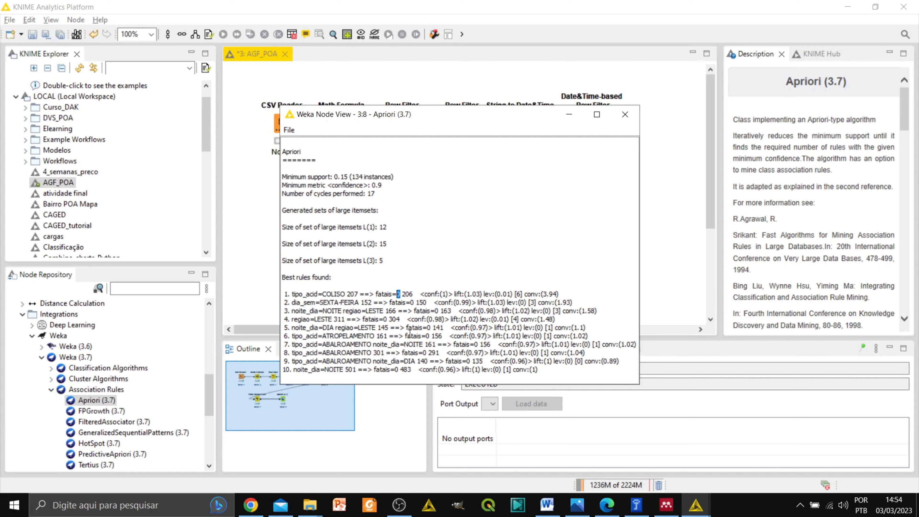
# Examine the best rules found for fatais, focusing on the ABALROAMENTO rules, the SEXTA-FEIRA rule and the first rule's lift, leverage and conviction
pyautogui.click(422, 330)
pyautogui.doubleClick(475, 344)
pyautogui.moveTo(322, 344); pyautogui.dragTo(373, 346)
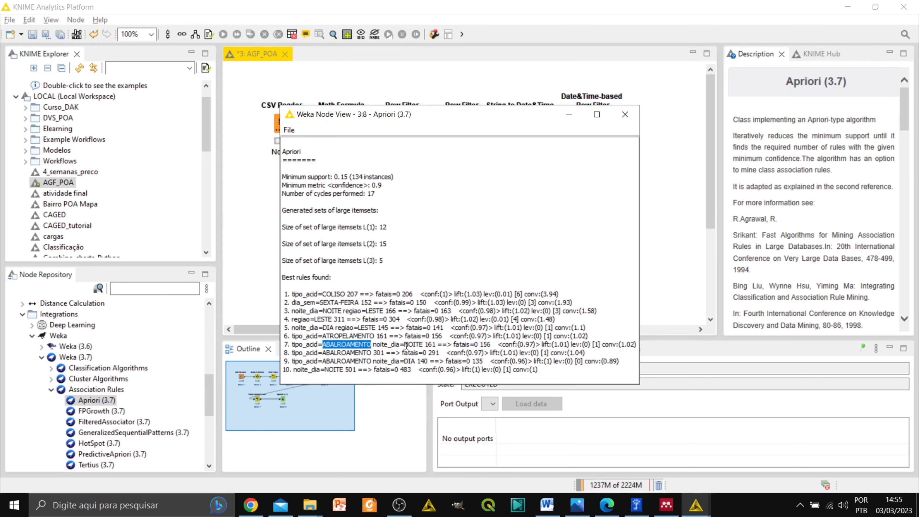
pyautogui.moveTo(405, 346); pyautogui.dragTo(420, 346)
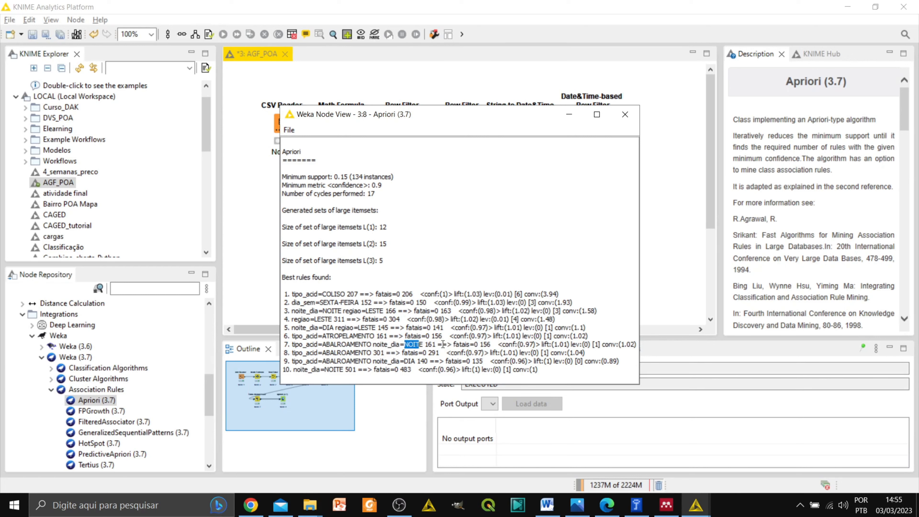
pyautogui.click(438, 345)
pyautogui.moveTo(438, 345); pyautogui.dragTo(452, 343)
pyautogui.click(478, 344)
pyautogui.moveTo(292, 344); pyautogui.dragTo(633, 362)
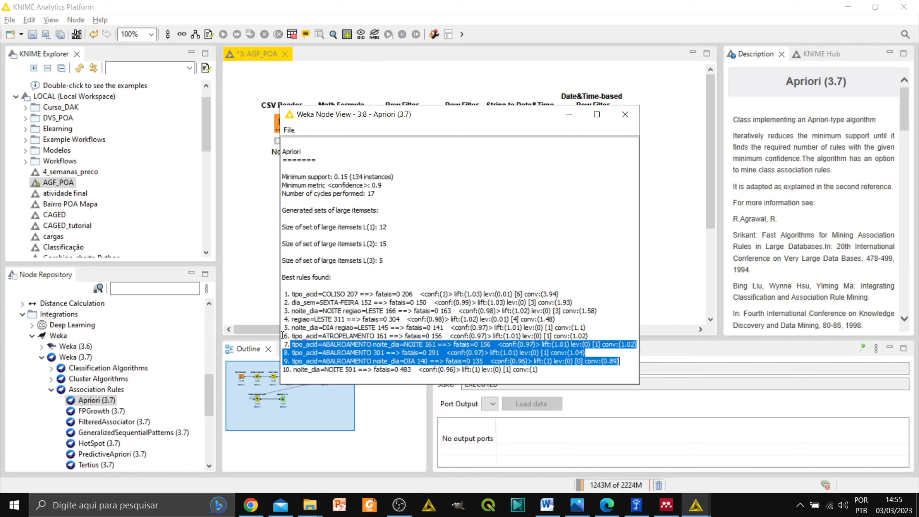
pyautogui.moveTo(284, 344); pyautogui.dragTo(628, 360)
pyautogui.moveTo(320, 302); pyautogui.dragTo(411, 303)
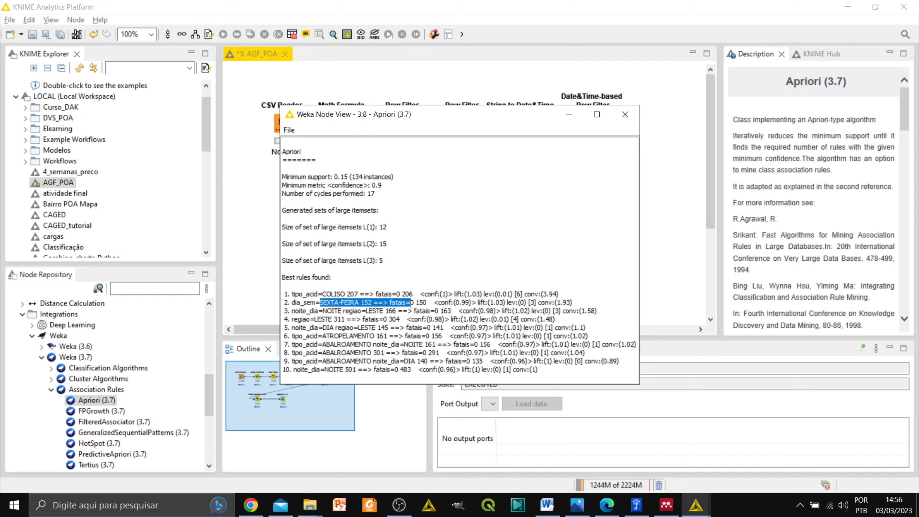
pyautogui.moveTo(411, 305); pyautogui.dragTo(416, 304)
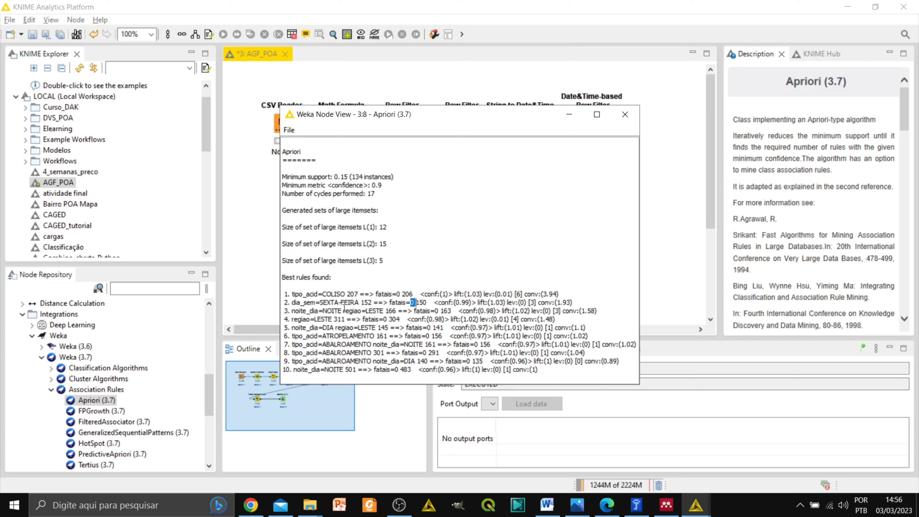
pyautogui.moveTo(453, 295); pyautogui.dragTo(470, 284)
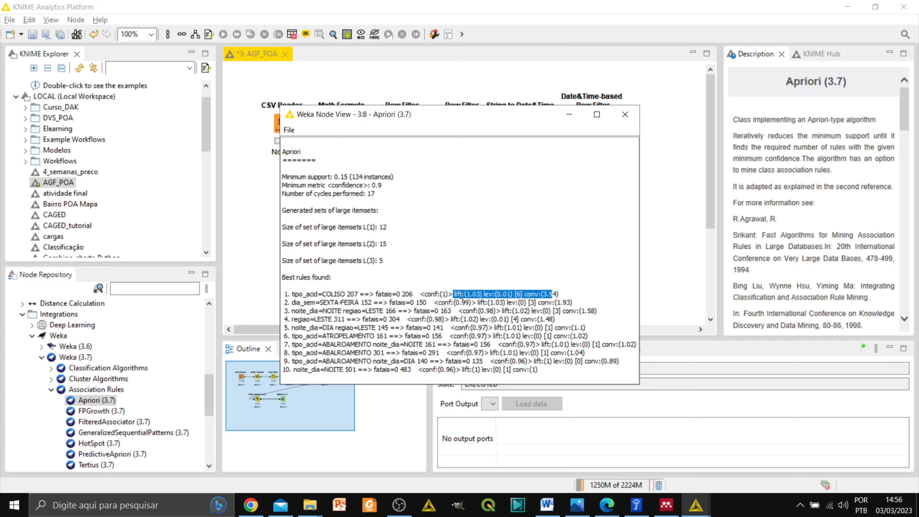
# Copy the complete first rule, tipo_acid=COLISO ==> fatais=0 with its metrics, and switch to ChatGPT in the browser
pyautogui.moveTo(560, 294); pyautogui.dragTo(283, 294)
pyautogui.hotkey('ctrl', 'c')
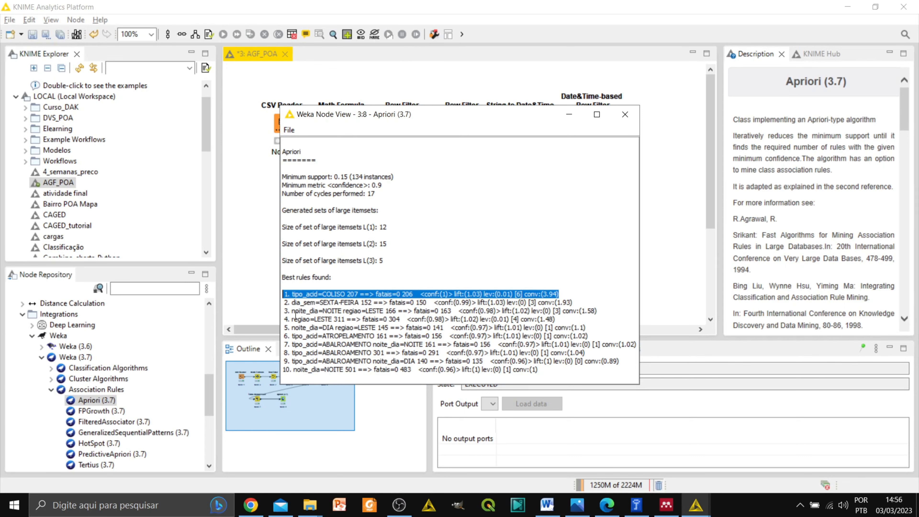
pyautogui.click(611, 508)
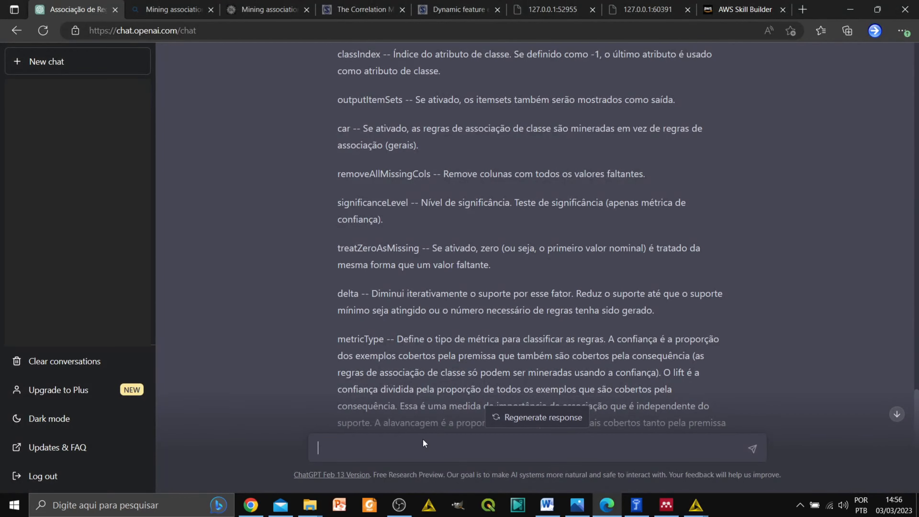
# Submit to ChatGPT the question "Como interpretar a regra do Apriori com as seguintes informações:" followed by the copied rule
pyautogui.write('Como interpretar o result')
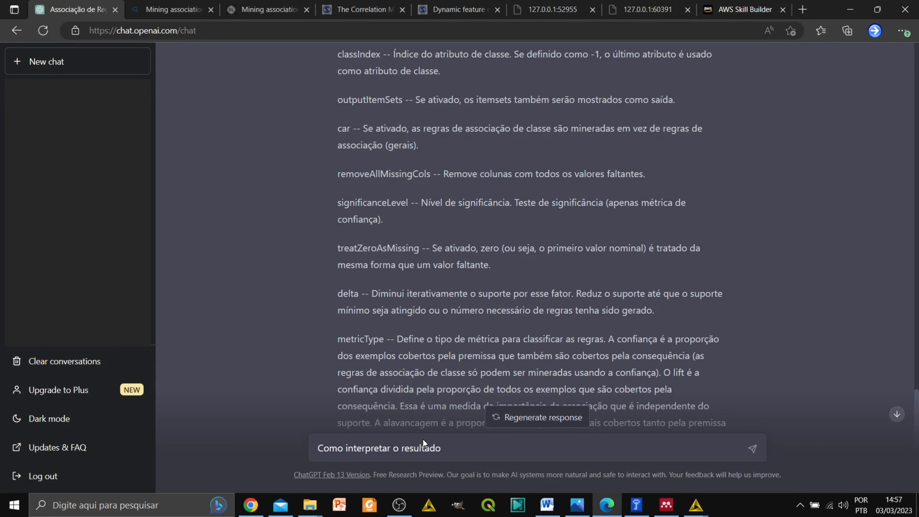
pyautogui.write('ado')
pyautogui.press('BackSpace')
pyautogui.press('BackSpace')
pyautogui.press('BackSpace')
pyautogui.press('BackSpace')
pyautogui.press('BackSpace')
pyautogui.press('BackSpace')
pyautogui.press('BackSpace')
pyautogui.press('BackSpace')
pyautogui.press('BackSpace')
pyautogui.press('BackSpace')
pyautogui.press('BackSpace')
pyautogui.write('a regra do Apriori com as seguintes in')
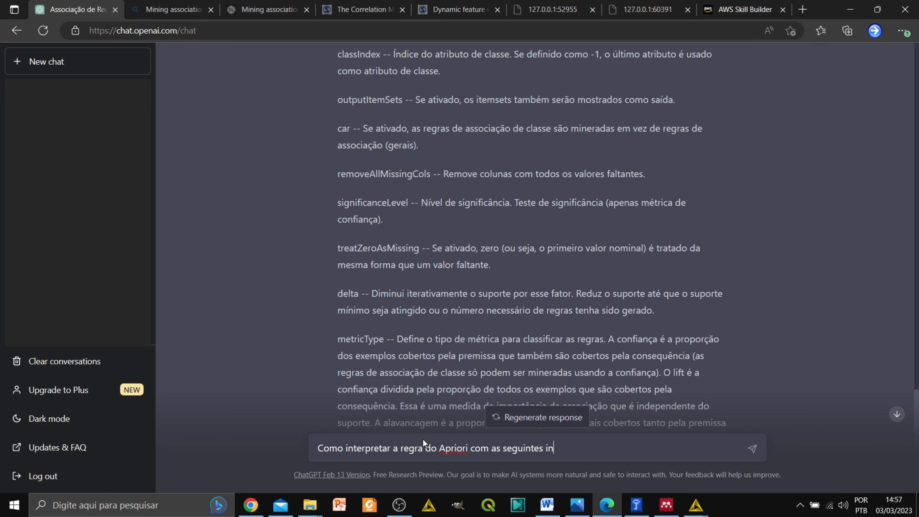
pyautogui.write('formações:')
pyautogui.hotkey('ctrl', 'v')
pyautogui.press('Return')
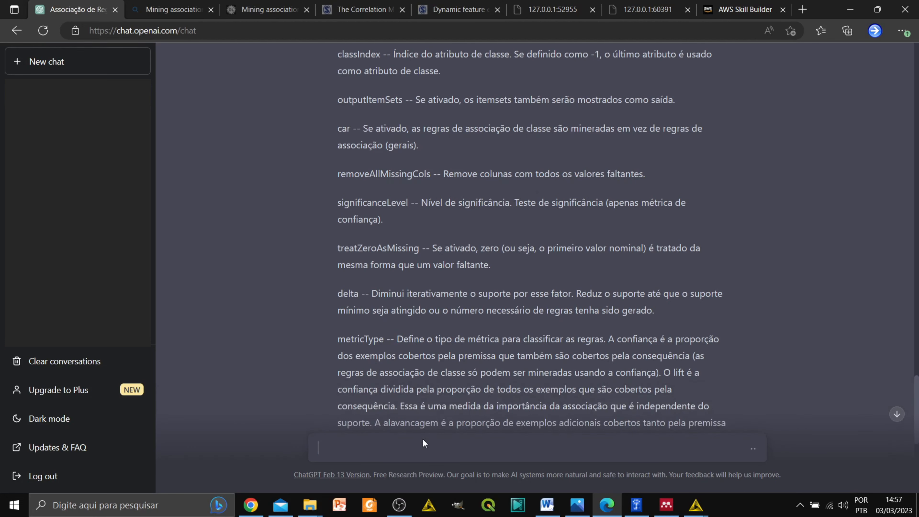